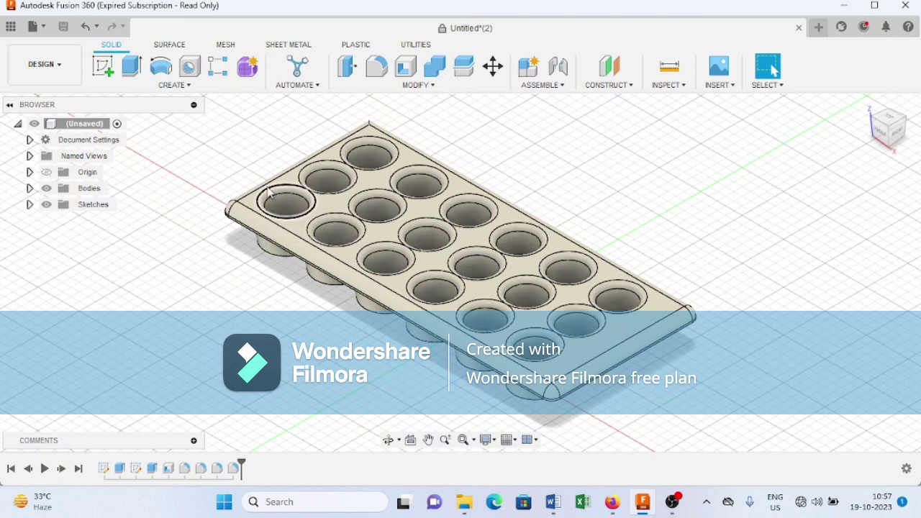
Create a new design and start a sketch on the horizontal ground plane
left_click(820, 29)
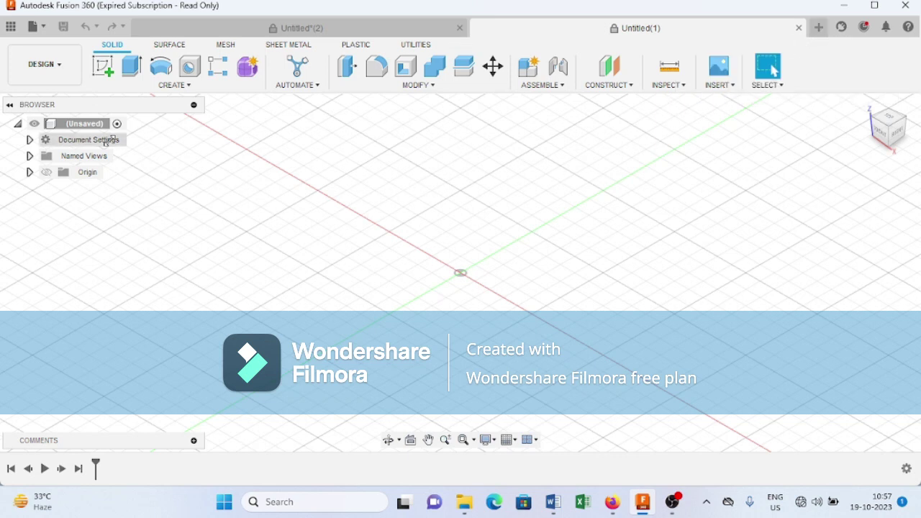
left_click(110, 74)
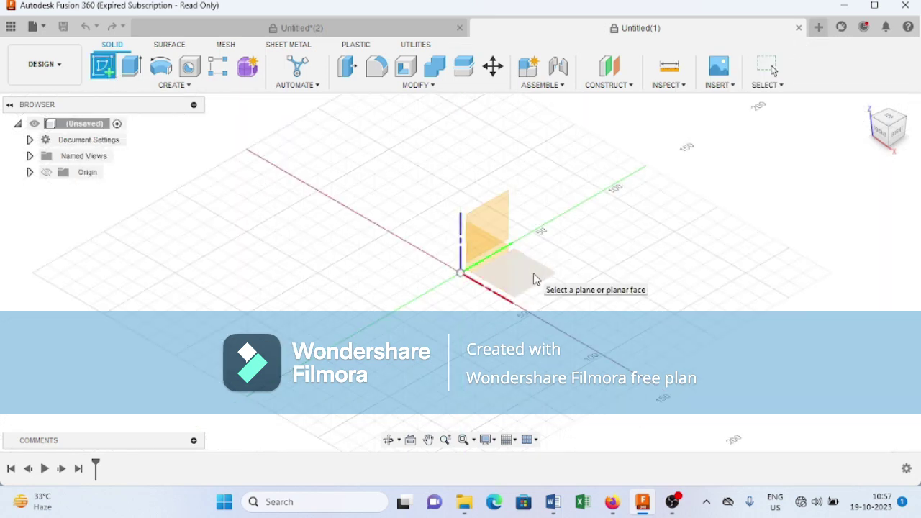
left_click(535, 280)
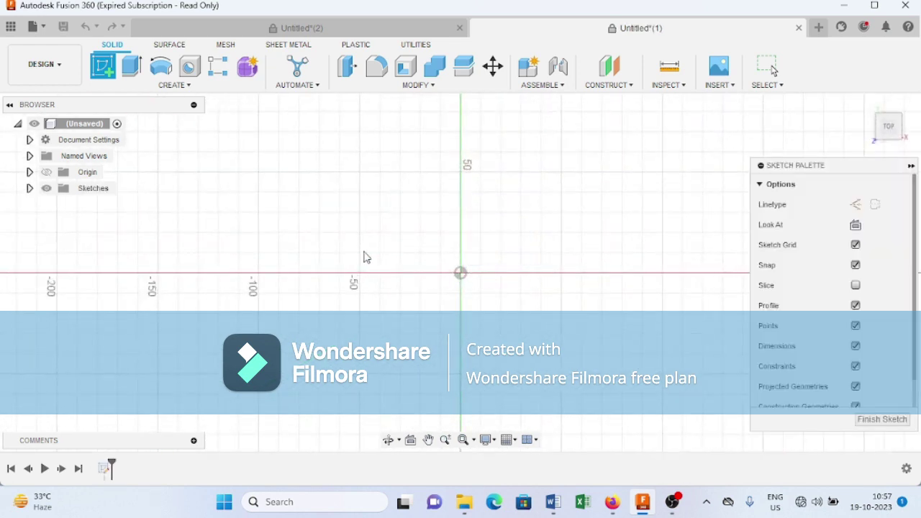
Sketch a two-point rectangle 200 mm wide and 100 mm high around the origin, and finish the sketch
left_click(100, 66)
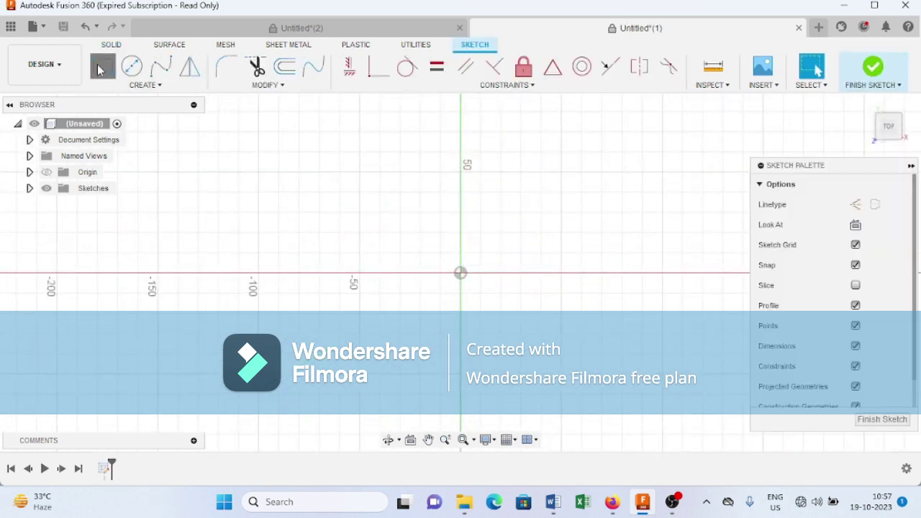
left_click(260, 152)
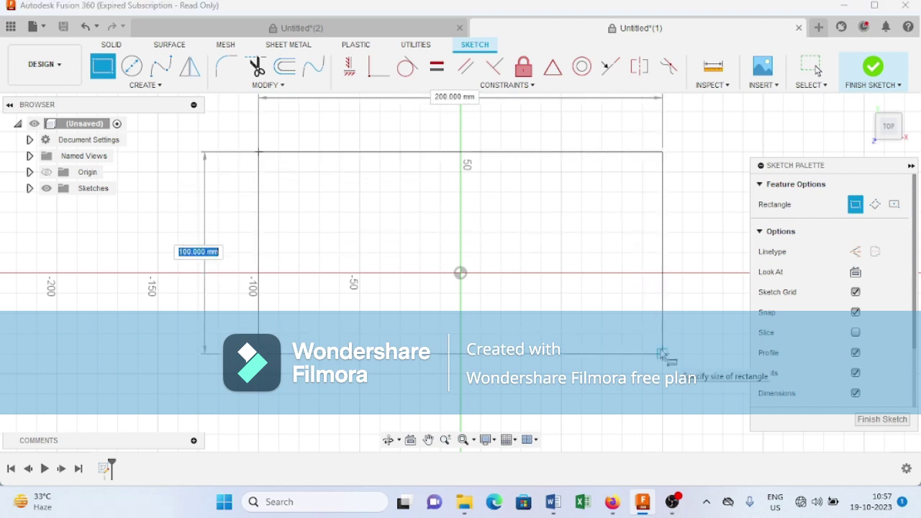
type("100")
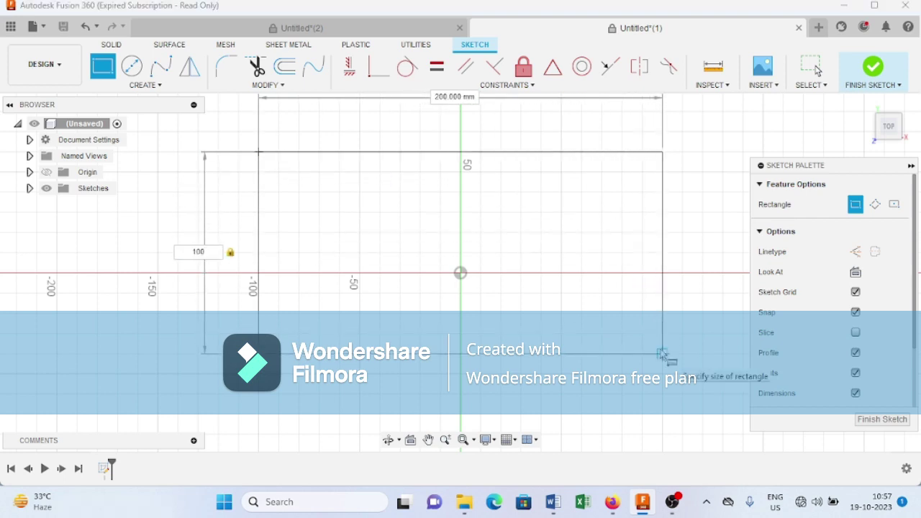
key("Tab")
type("2")
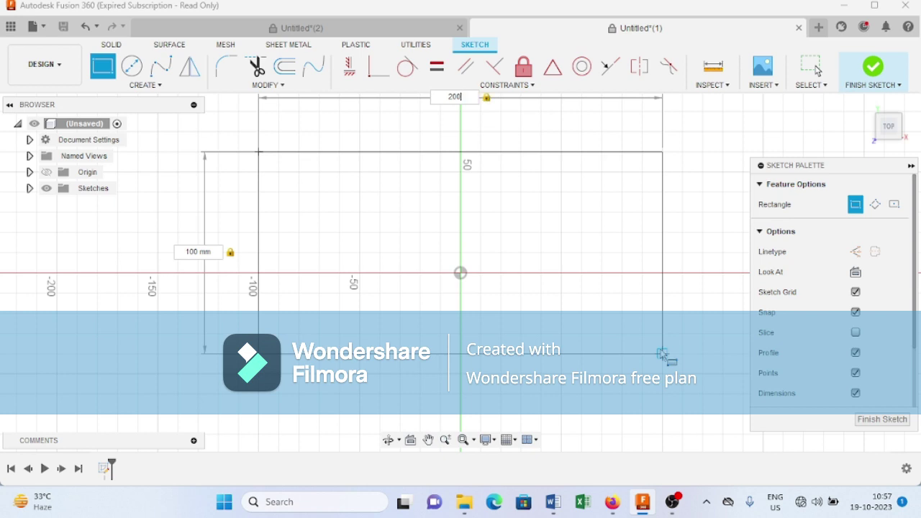
key("Return")
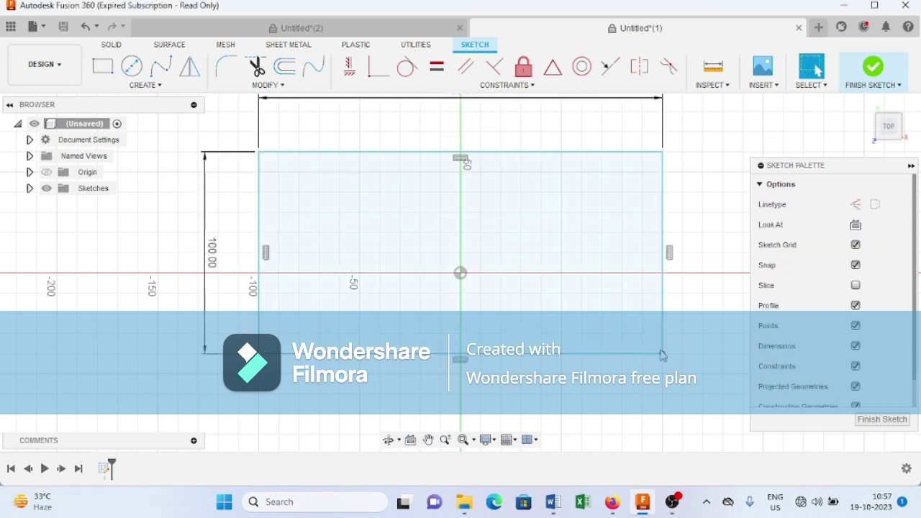
left_click(874, 70)
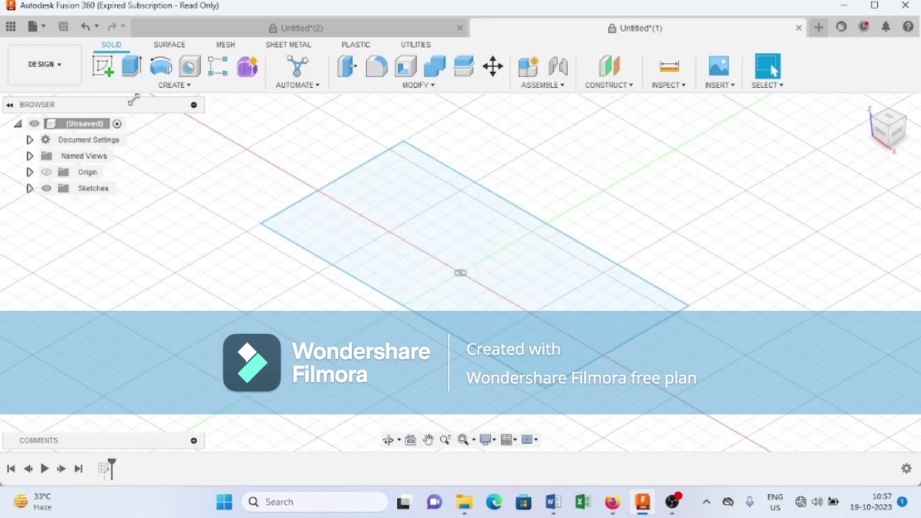
Extrude the rectangle profile 20 mm upward as a new body
left_click(131, 69)
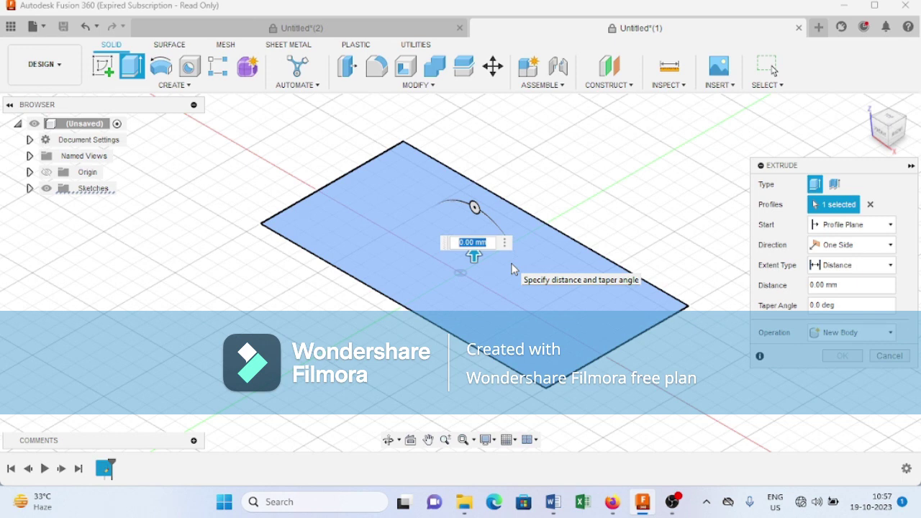
type("20")
key("Return")
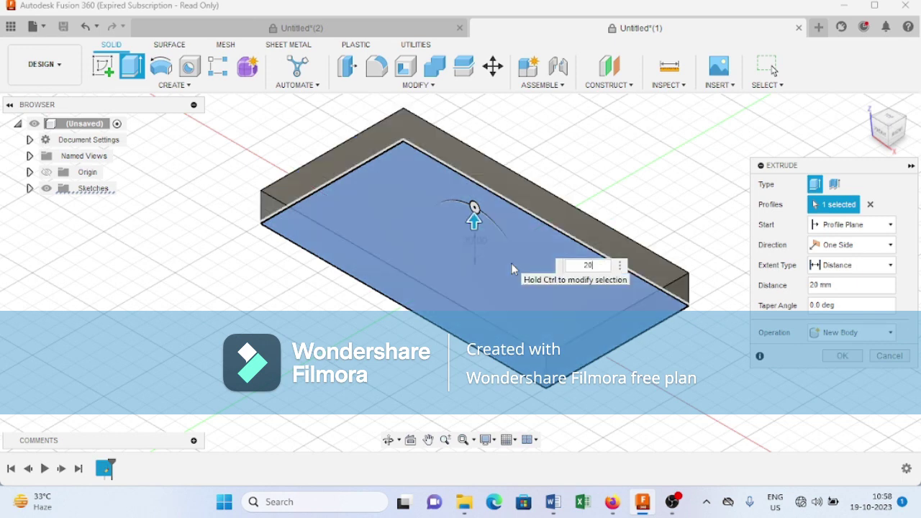
key("Return")
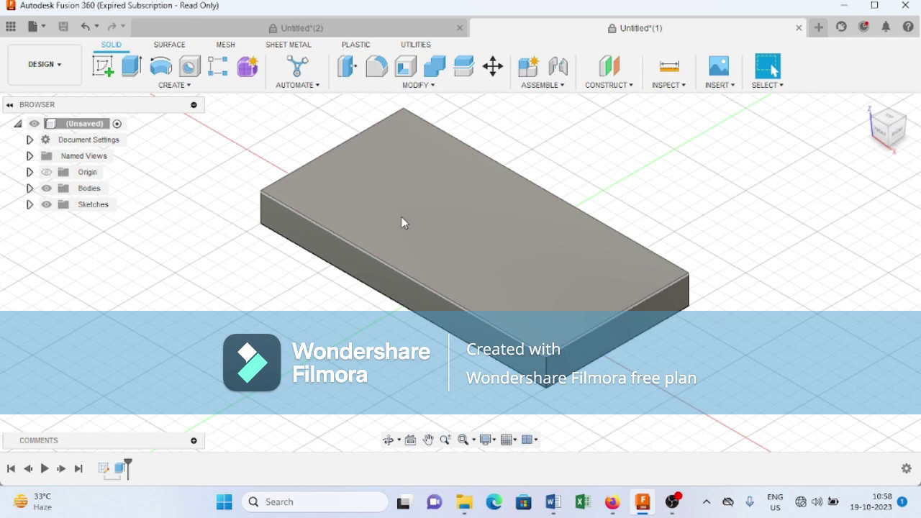
Start a sketch on the block's top face and draw a 20 mm diameter circle near its upper-left corner
left_click(413, 201)
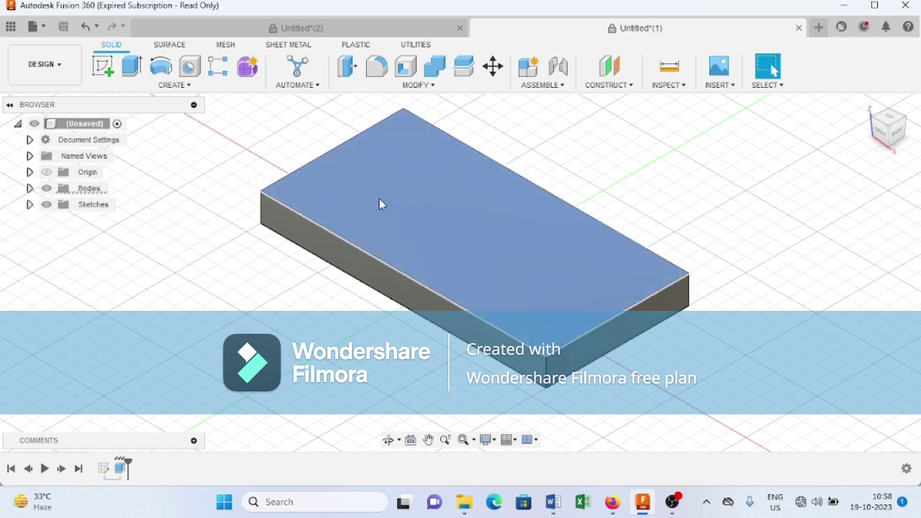
left_click(108, 71)
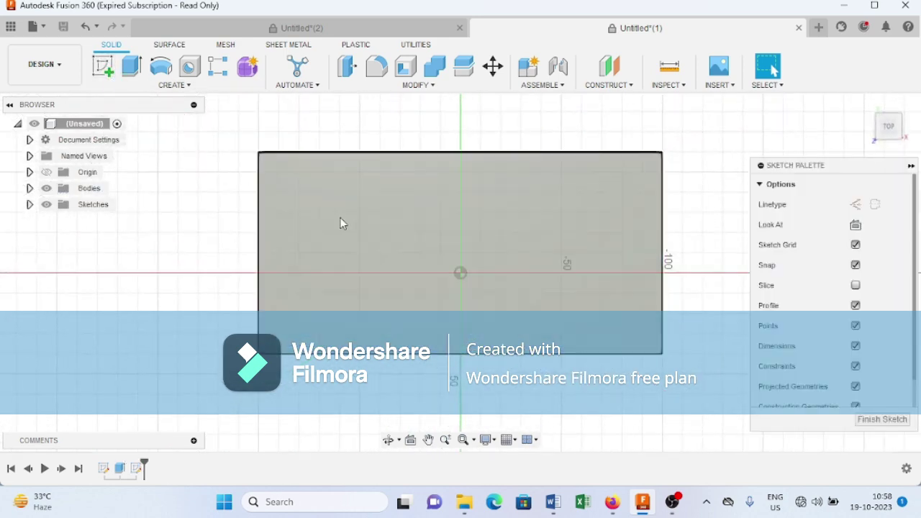
left_click(132, 66)
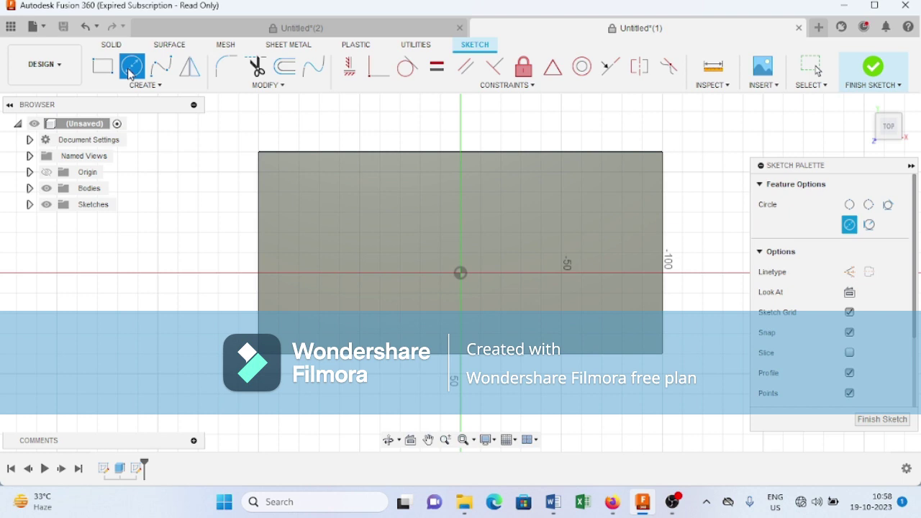
left_click(298, 192)
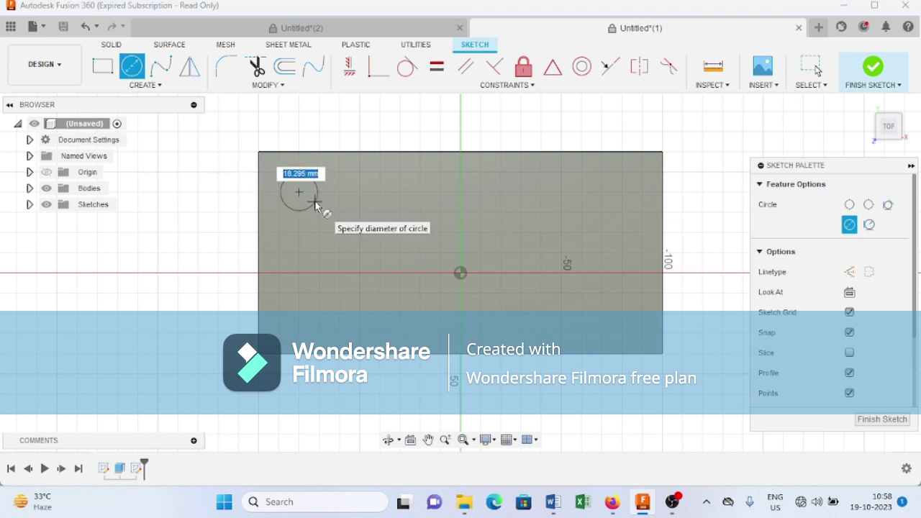
type("20")
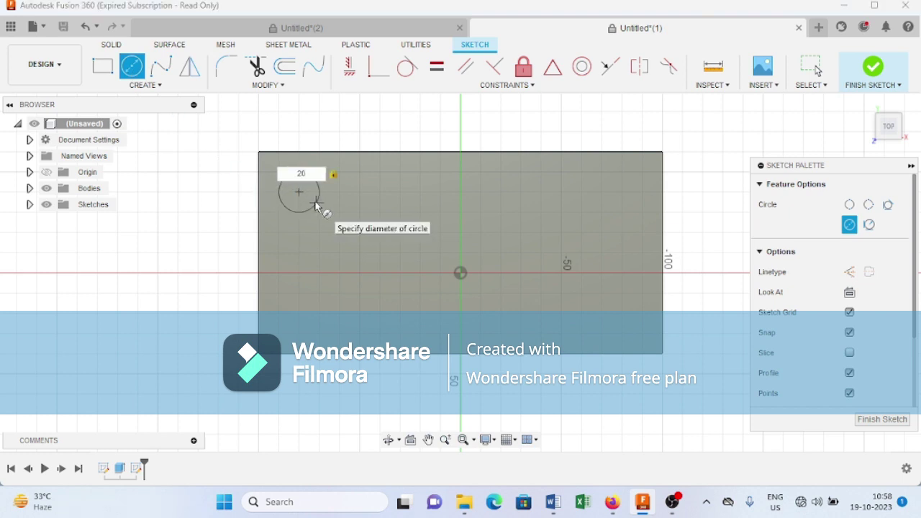
key("Return")
key("Escape")
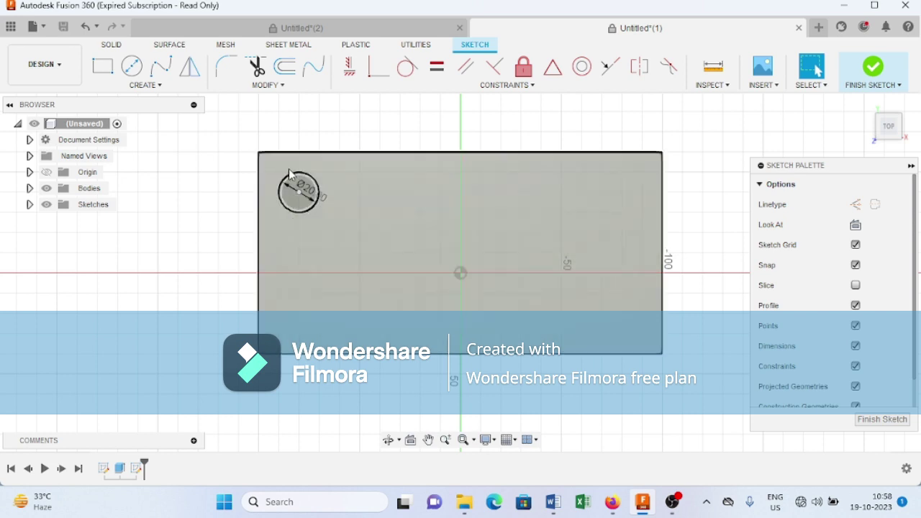
Dimension the circle's centre 20 mm from the block's upper long edge
left_click(145, 85)
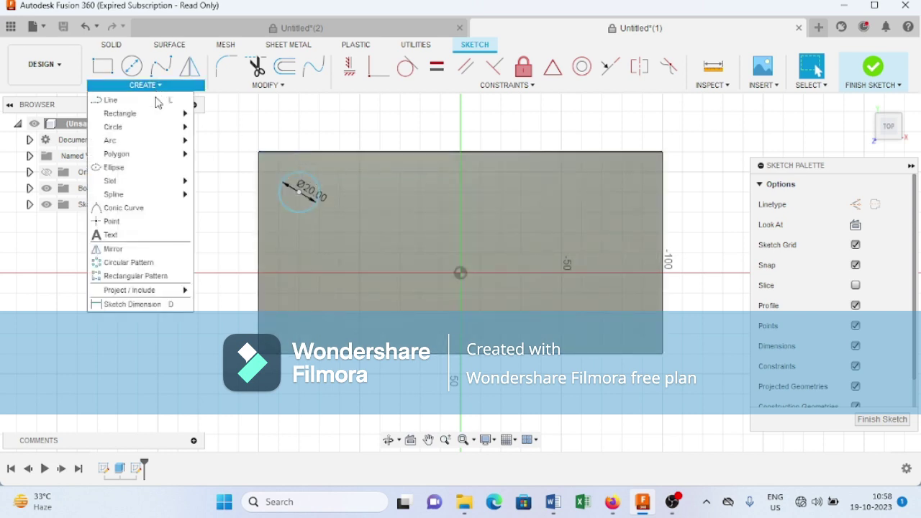
left_click(130, 304)
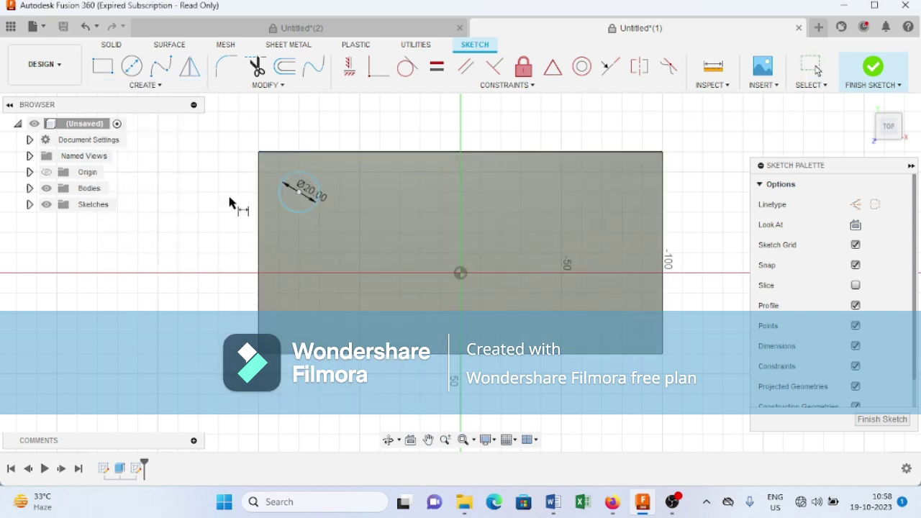
left_click(299, 184)
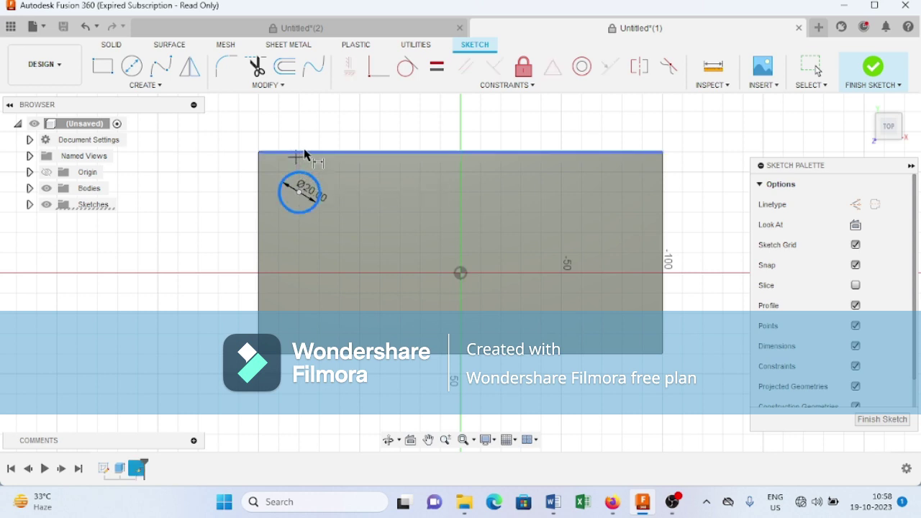
left_click(304, 152)
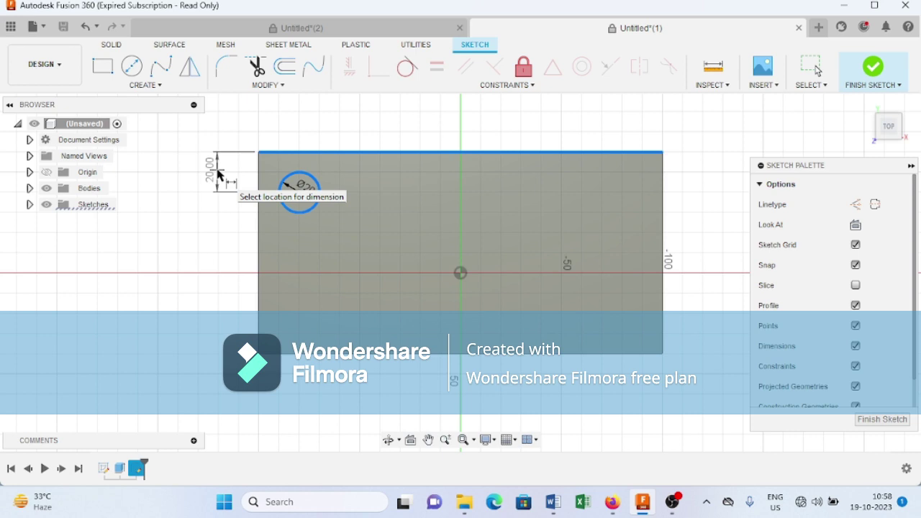
left_click(216, 173)
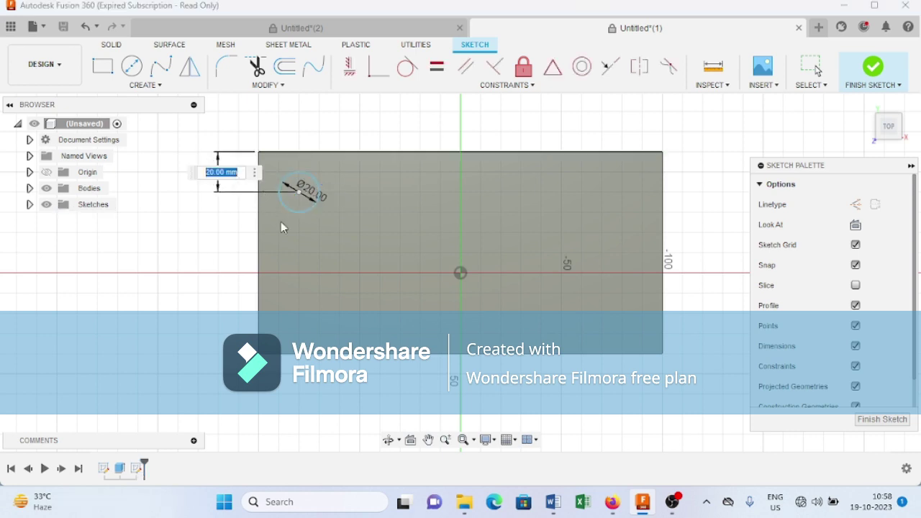
key("Return")
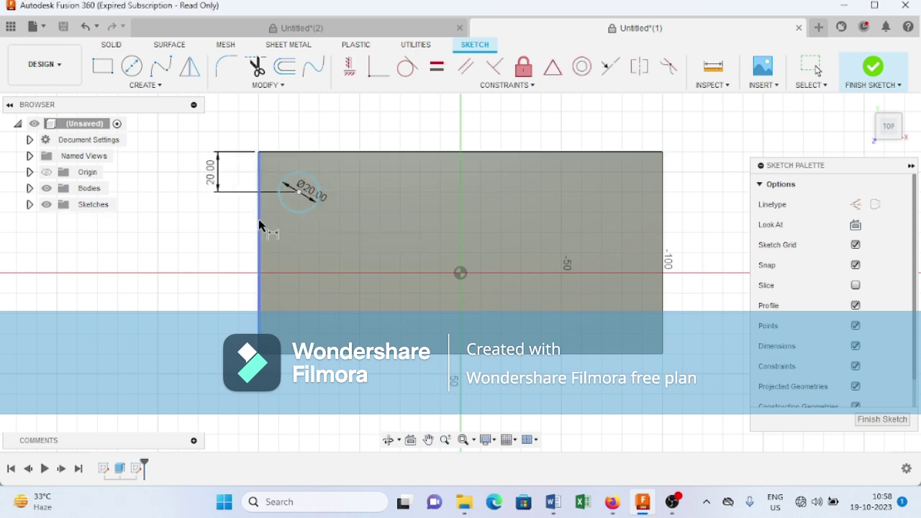
Dimension the circle's centre 20 mm from the block's left short edge
left_click(263, 189)
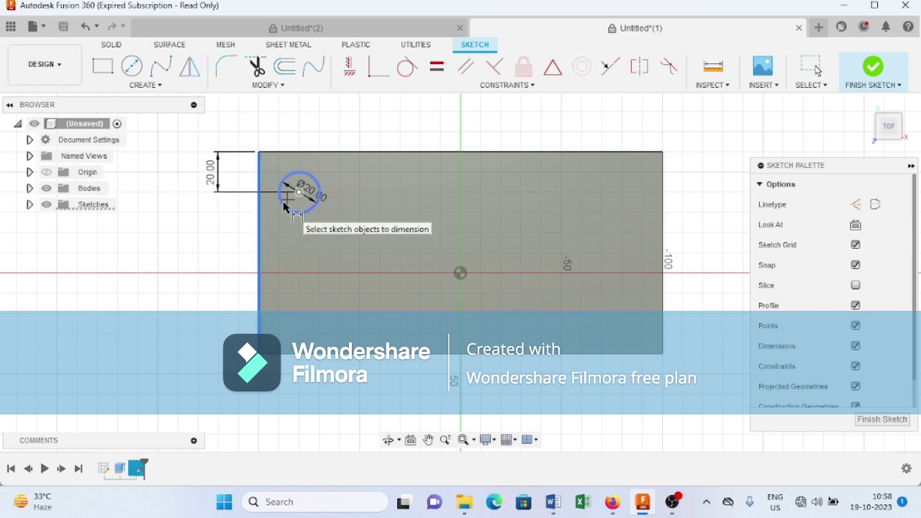
left_click(299, 193)
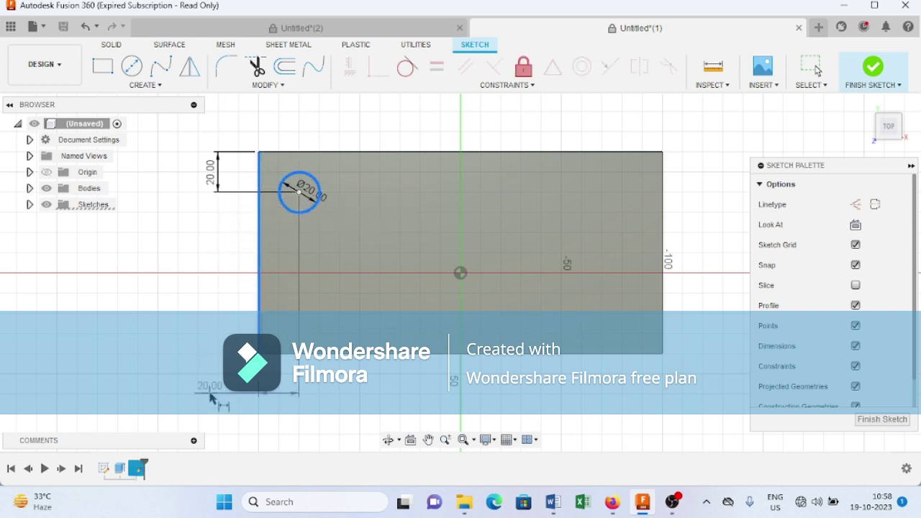
left_click(263, 126)
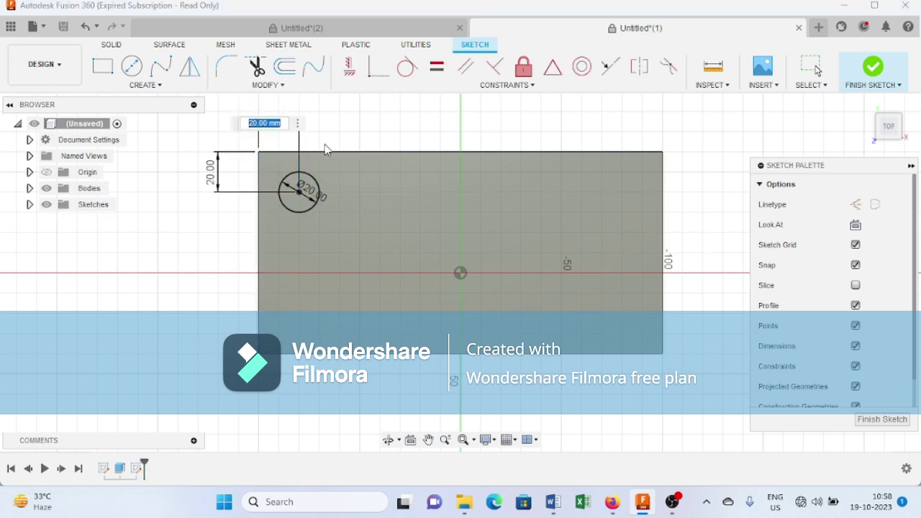
key("Return")
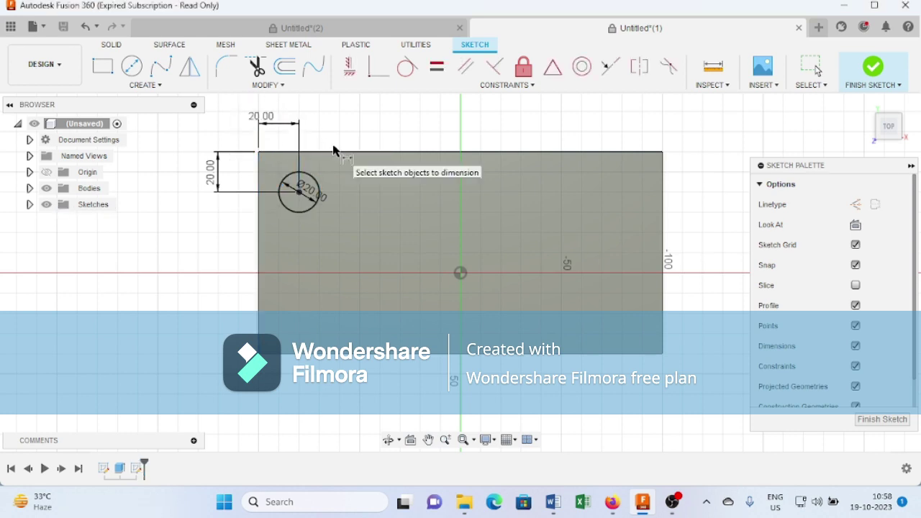
Set up a rectangular pattern of the circle with 3 instances over a 60 mm extent across the block's width
left_click(164, 89)
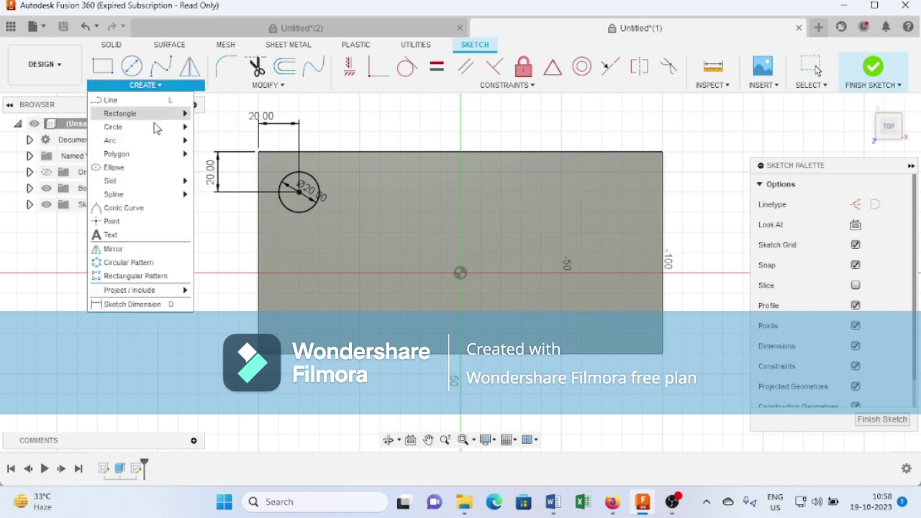
left_click(144, 276)
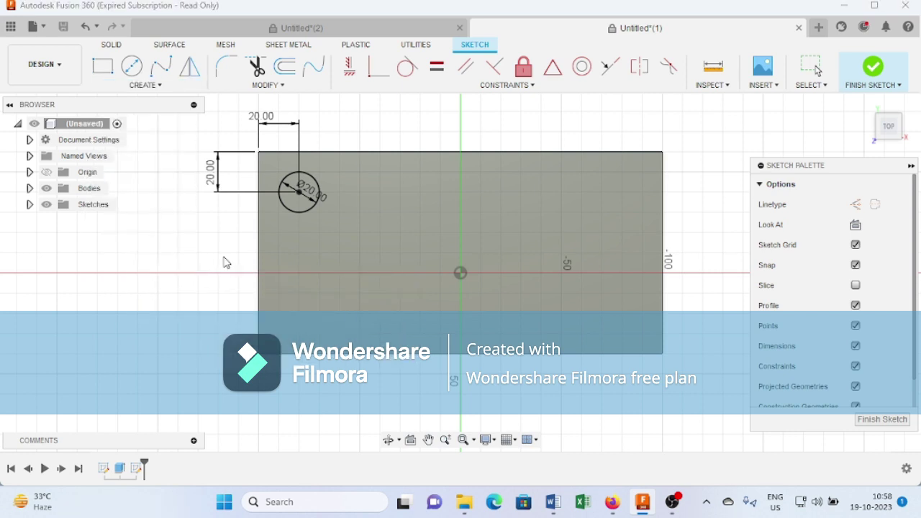
left_click(297, 216)
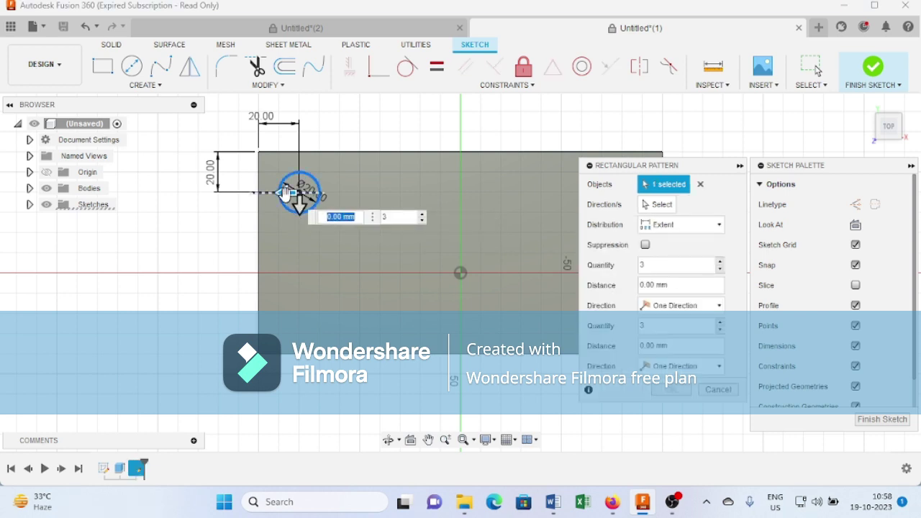
left_click_drag(286, 193, 286, 326)
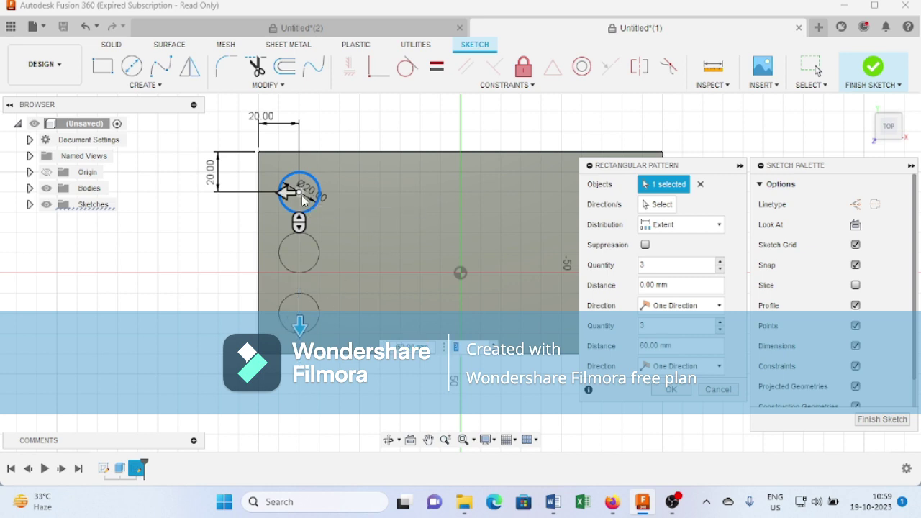
Extend the circle pattern along the block's length with 6 instances over a 160 mm extent, and finish the sketch
left_click_drag(302, 196, 418, 201)
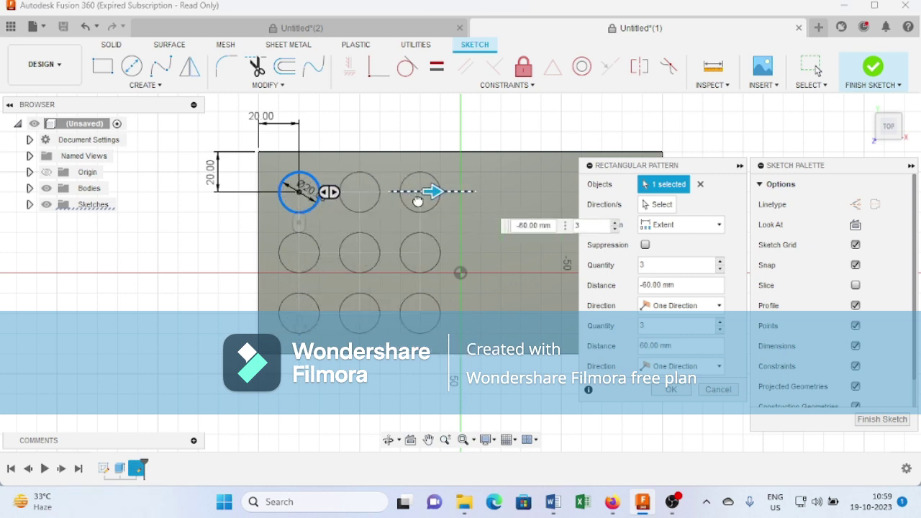
double_click(587, 229)
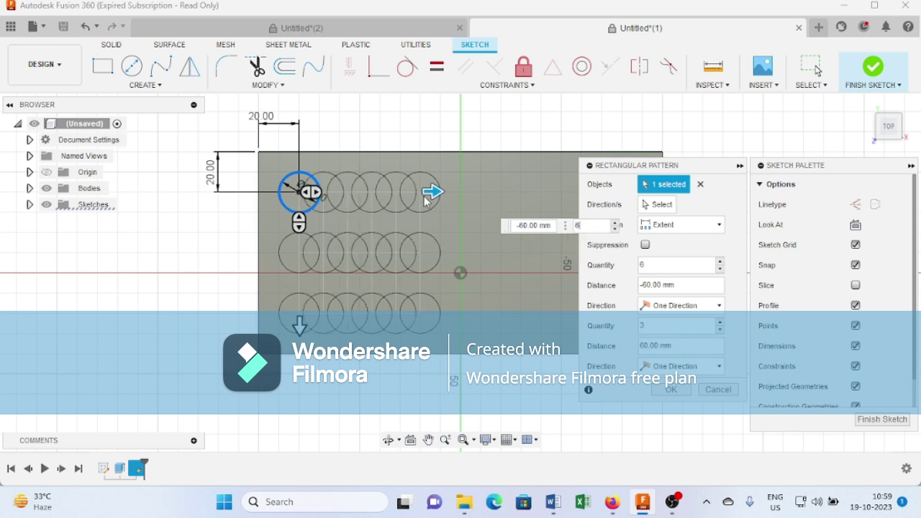
left_click_drag(428, 194, 592, 204)
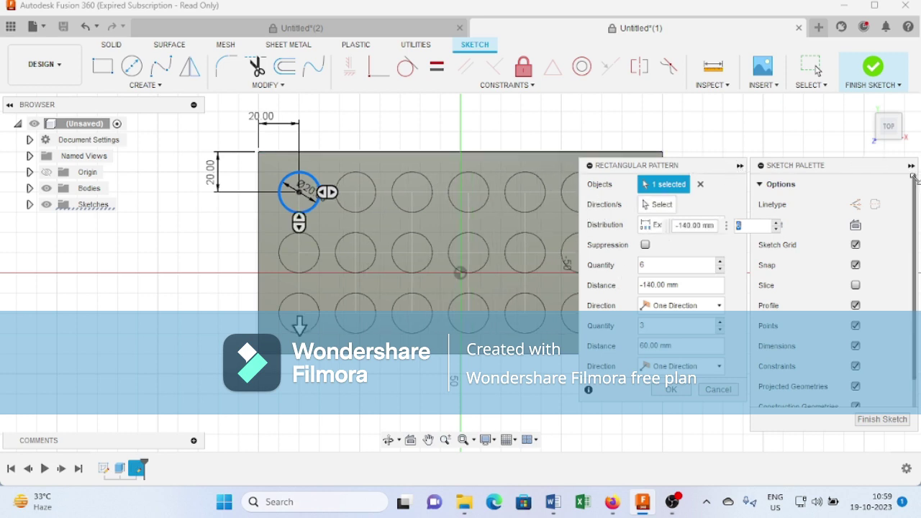
left_click_drag(666, 165, 187, 210)
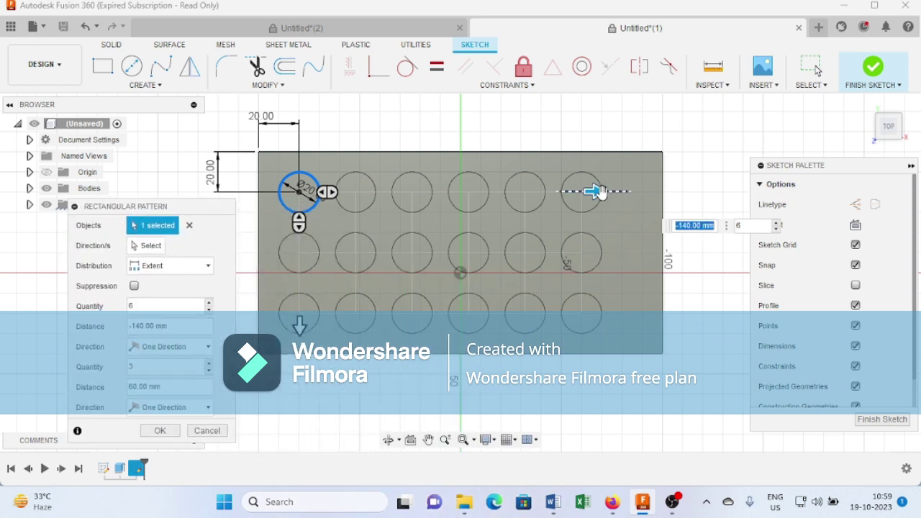
left_click_drag(595, 192, 631, 195)
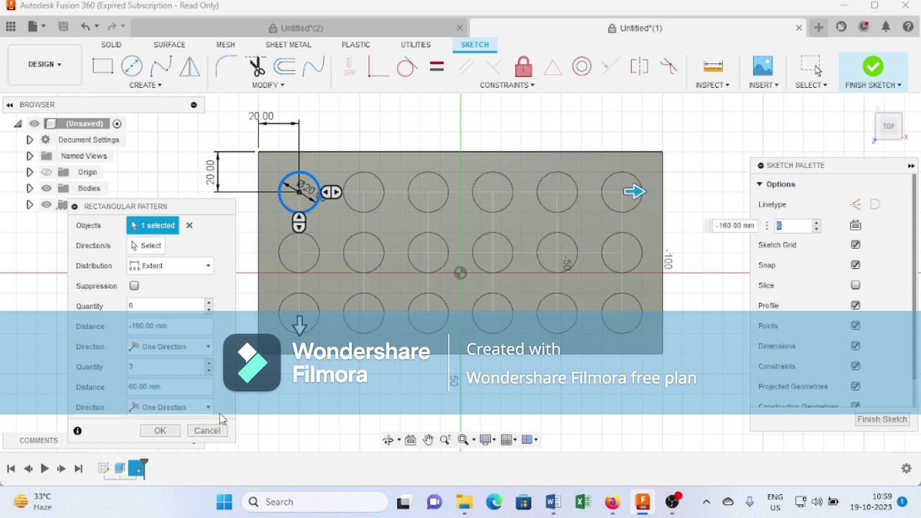
left_click(160, 431)
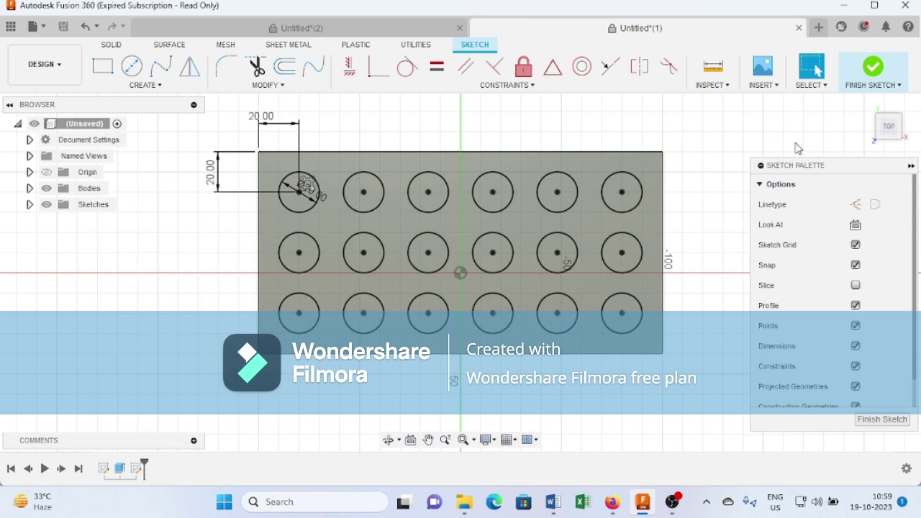
left_click(879, 70)
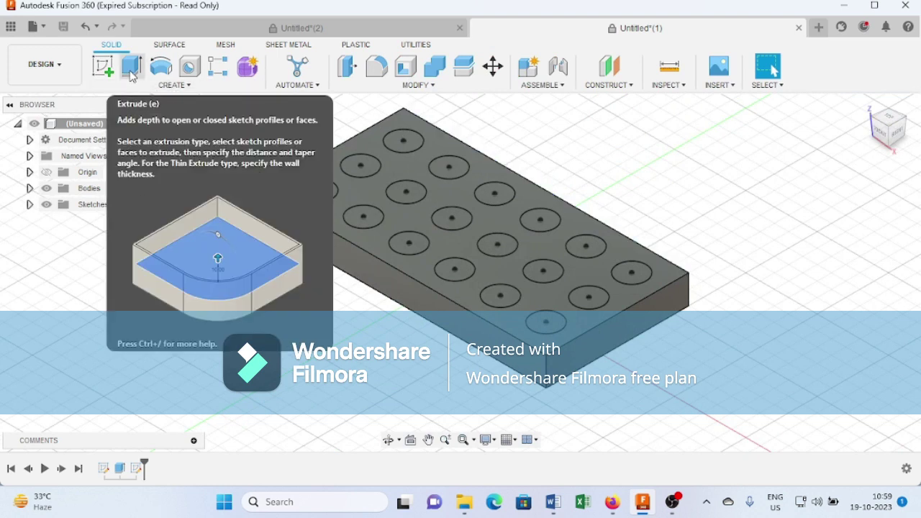
Extrude all 18 circle profiles as a cut 18 mm deep into the block with a -10 degree taper angle
left_click(131, 69)
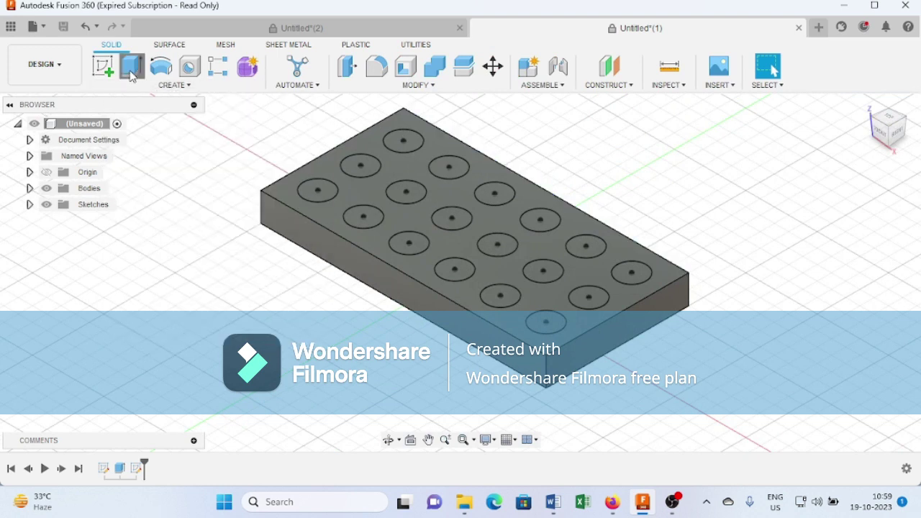
left_click(401, 149)
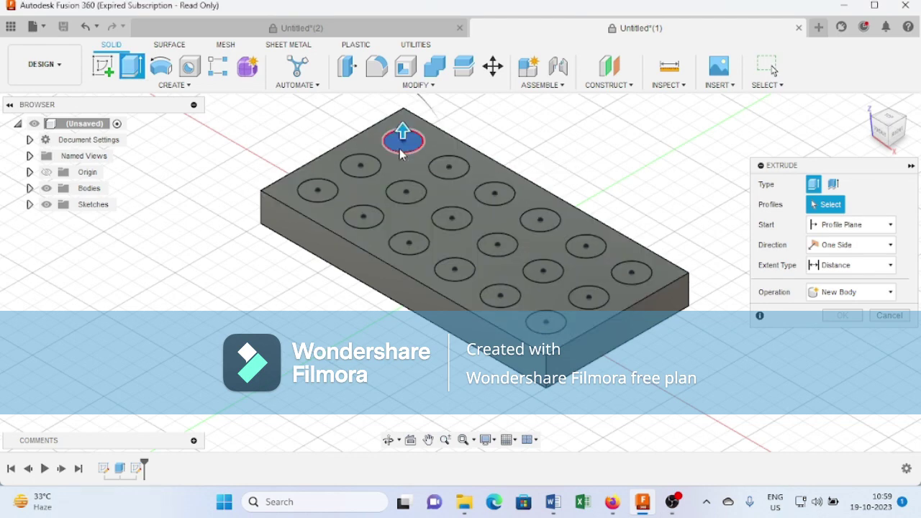
left_click(351, 175)
left_click(318, 190)
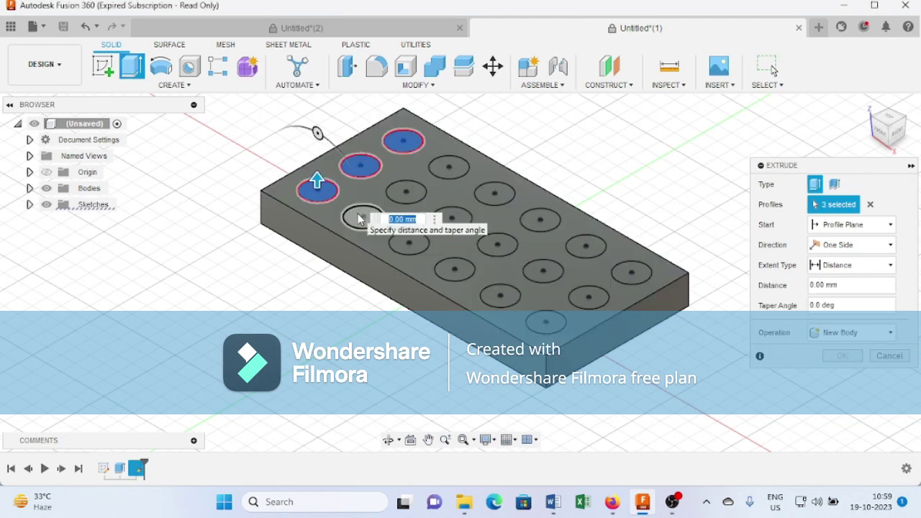
left_click(359, 219)
left_click(406, 193)
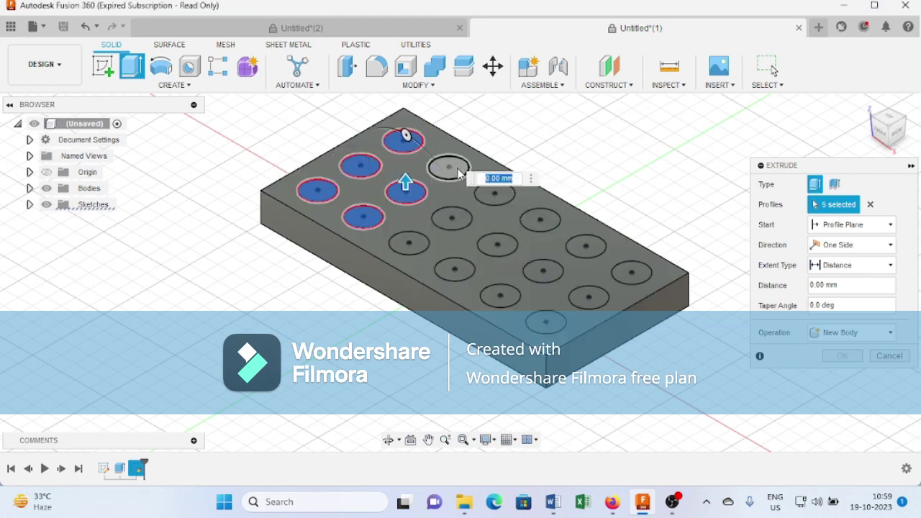
left_click(454, 170)
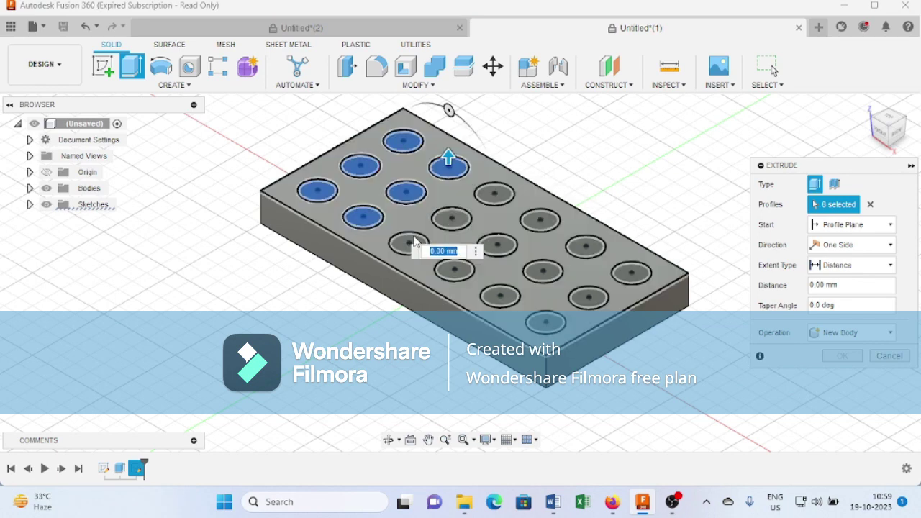
left_click(409, 243)
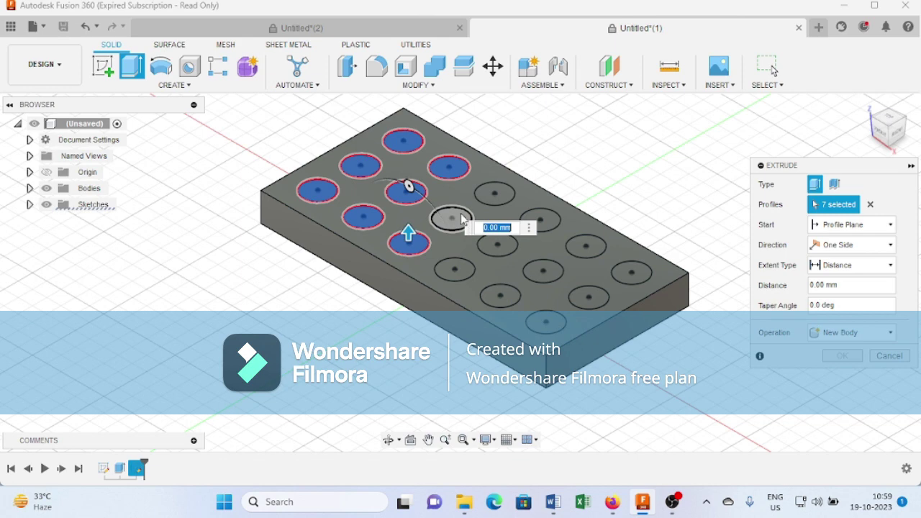
left_click(454, 218)
left_click(496, 193)
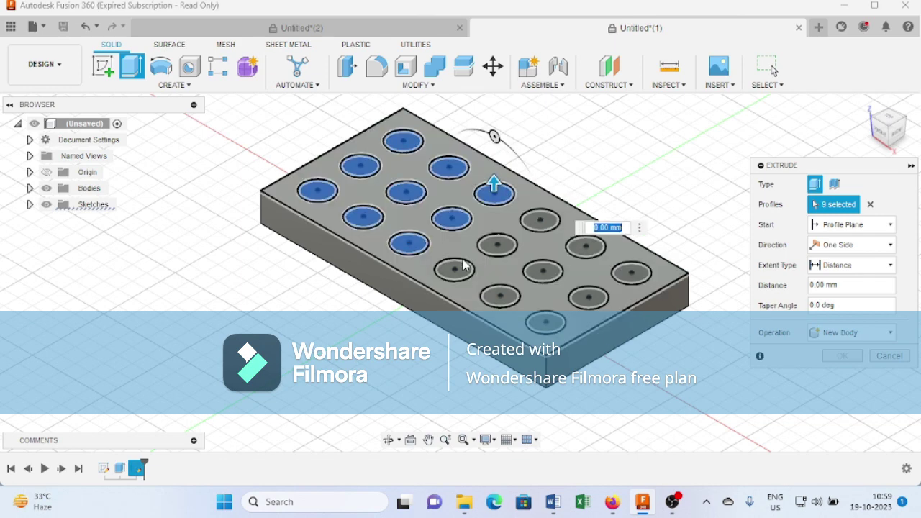
left_click(454, 268)
left_click(497, 243)
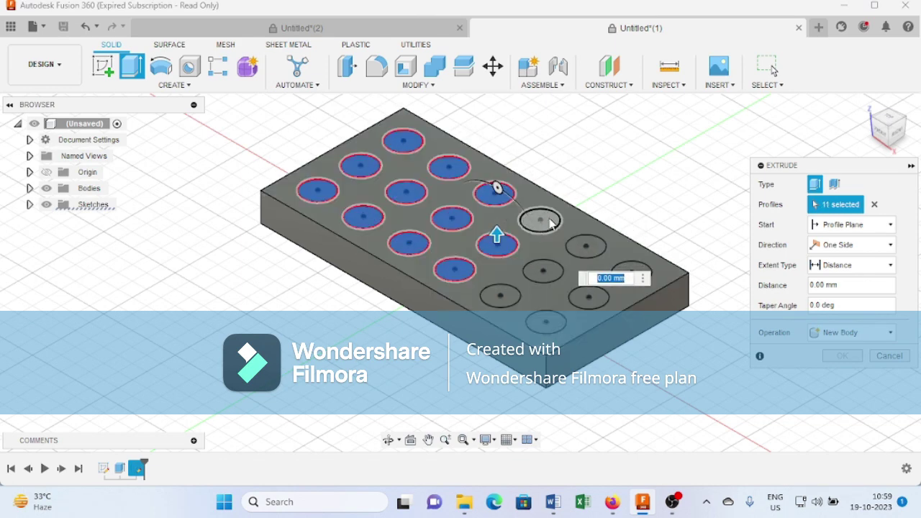
left_click(543, 222)
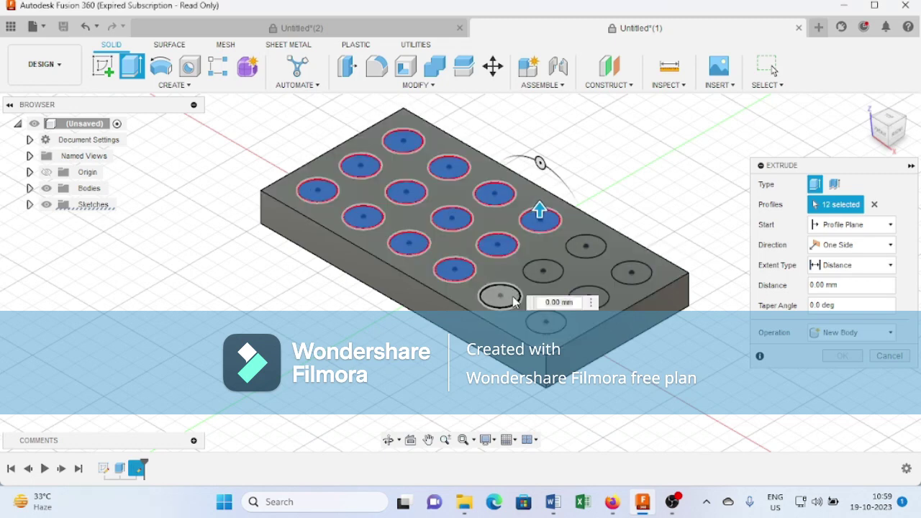
left_click(515, 302)
left_click(543, 268)
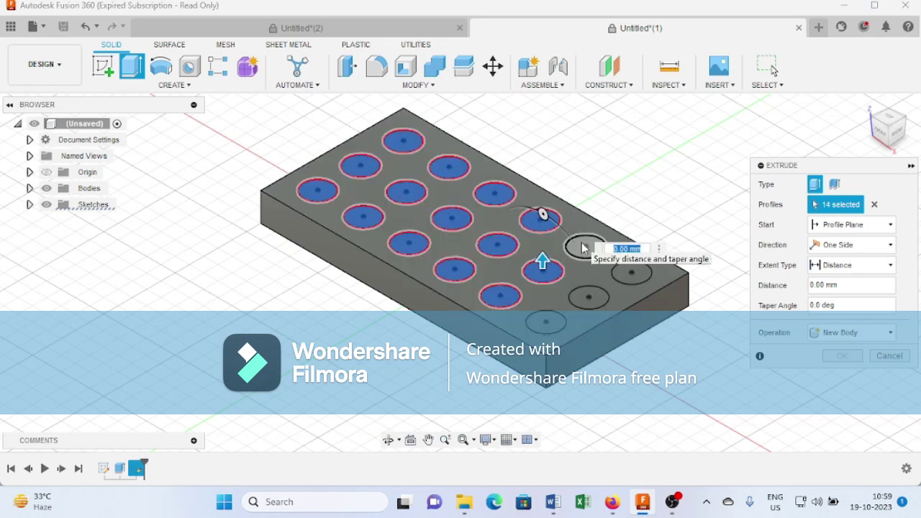
left_click(584, 248)
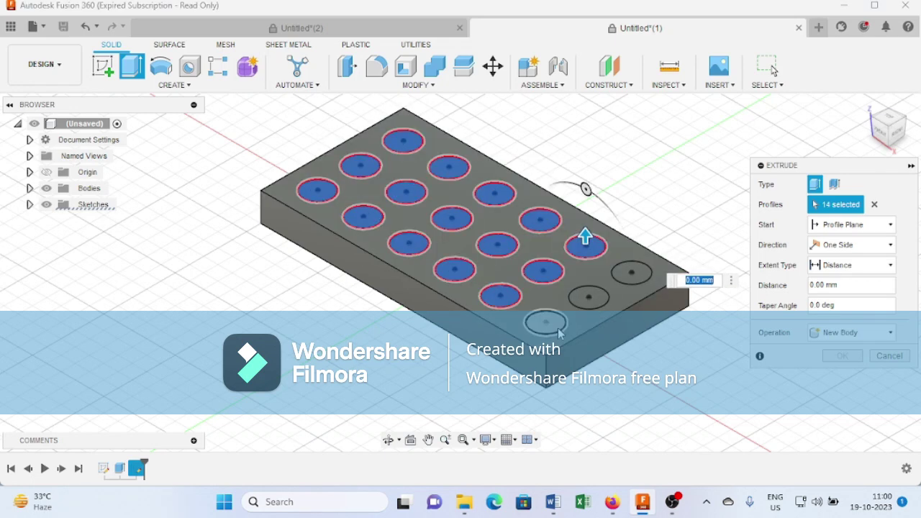
left_click(592, 299)
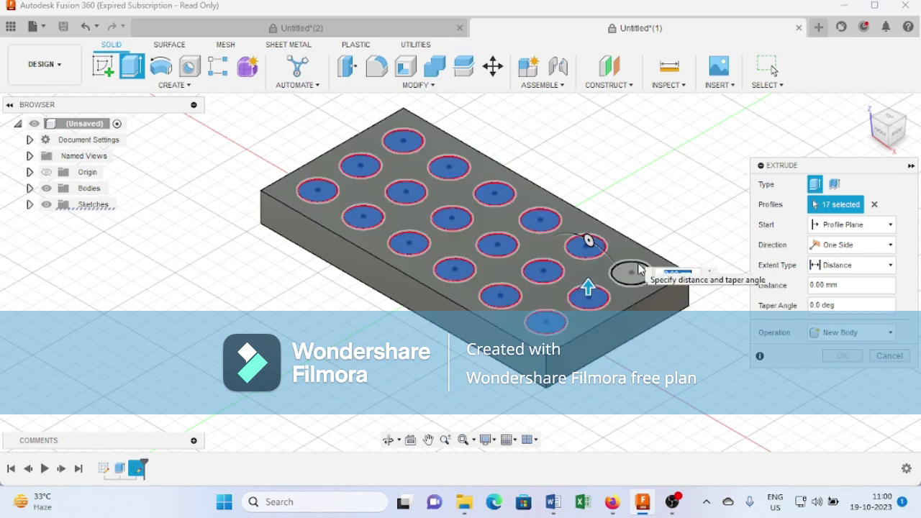
left_click(639, 271)
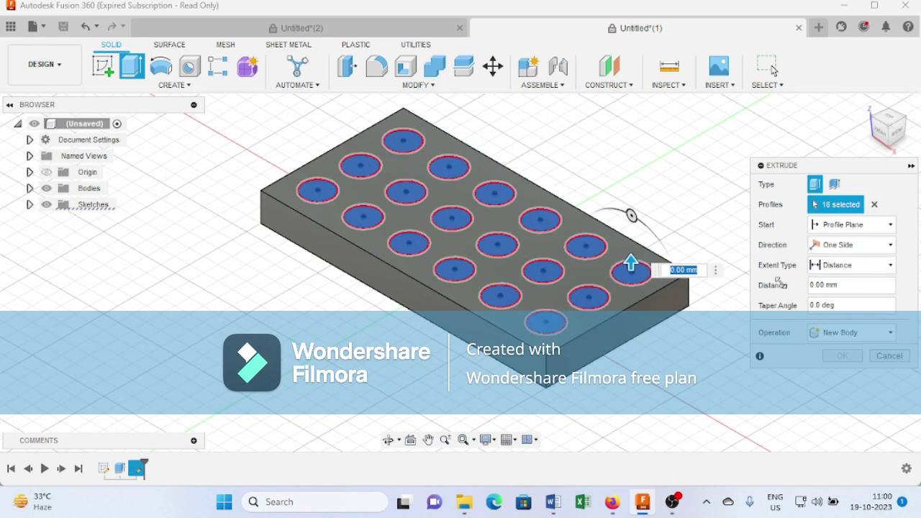
key("BackSpace")
type("-1")
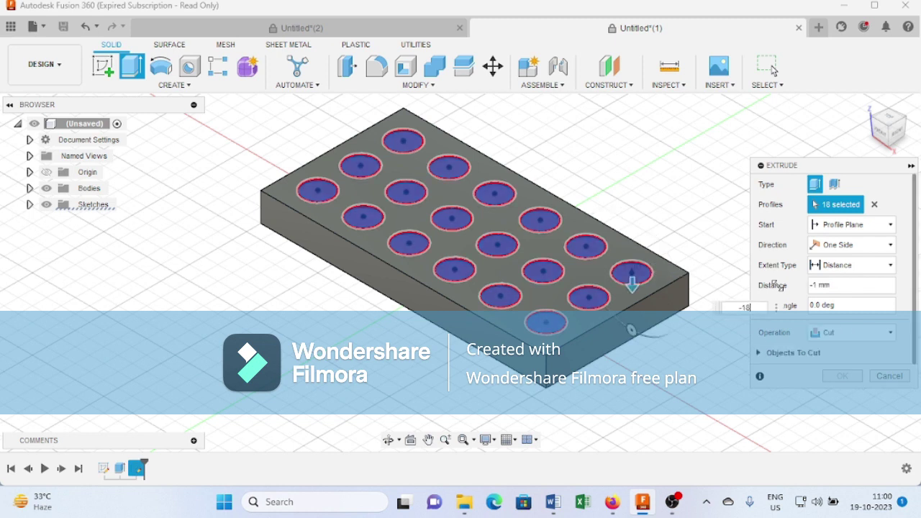
type("8")
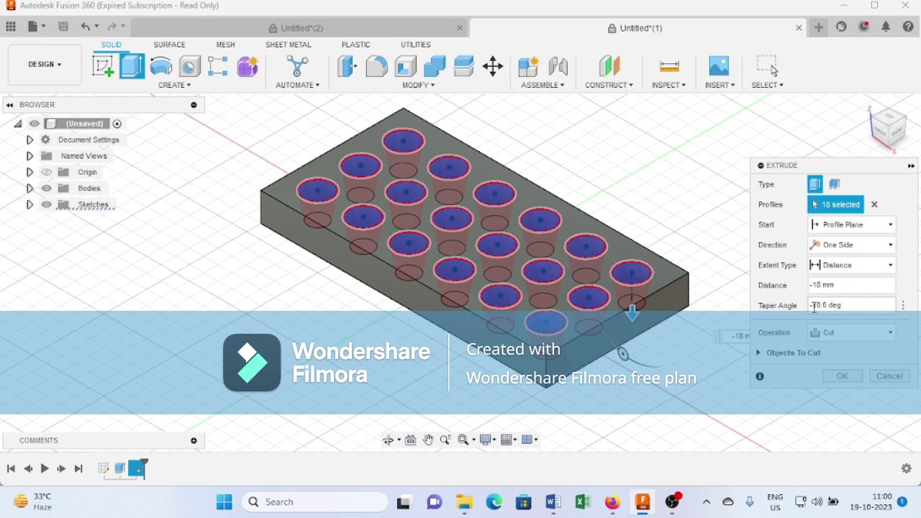
left_click(840, 379)
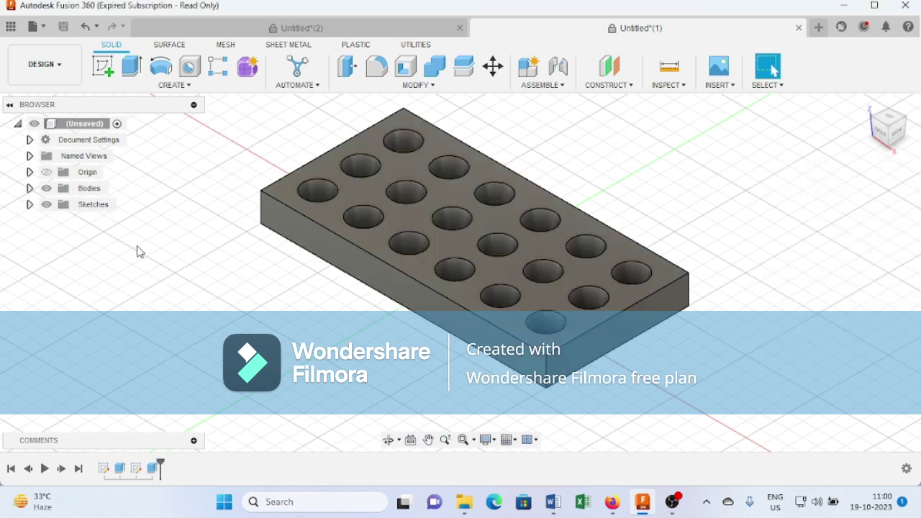
Fillet the rim edges of all 18 cups on the block's top face with a 3 mm radius
middle_click_drag(139, 252, 182, 266, "shift")
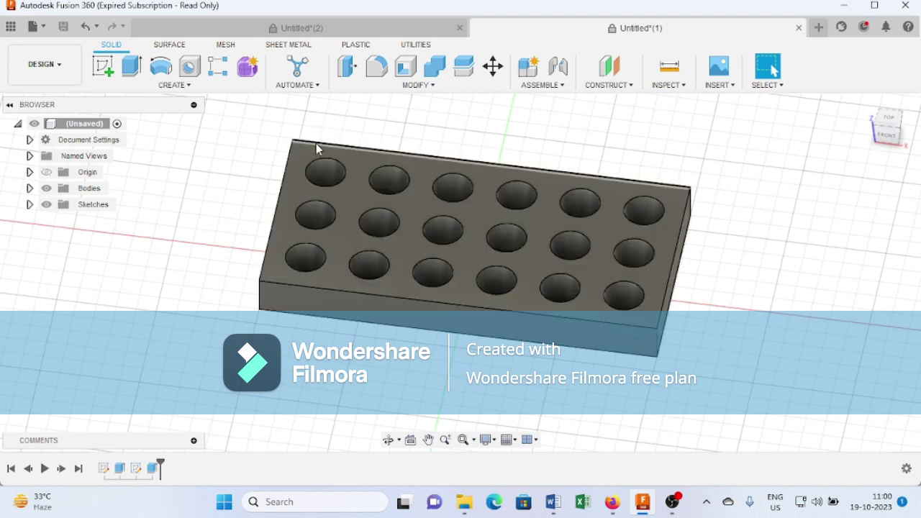
left_click(327, 166)
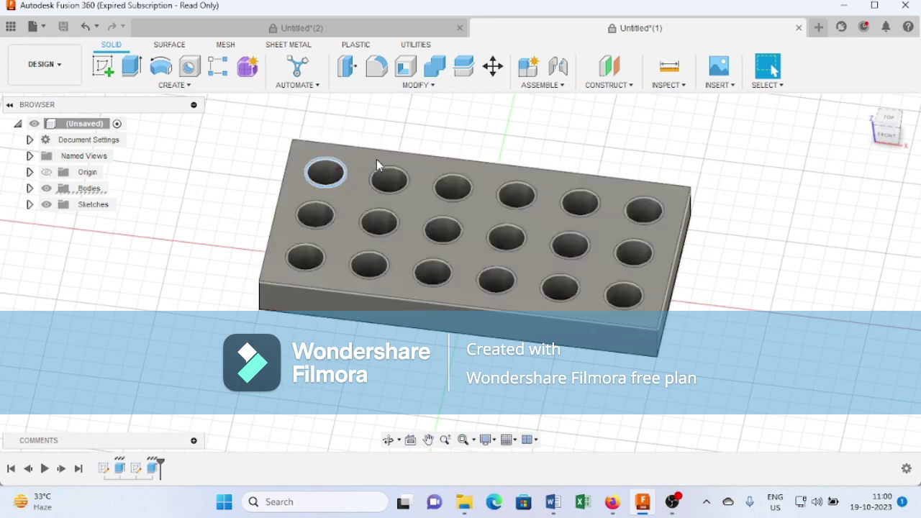
left_click(388, 177)
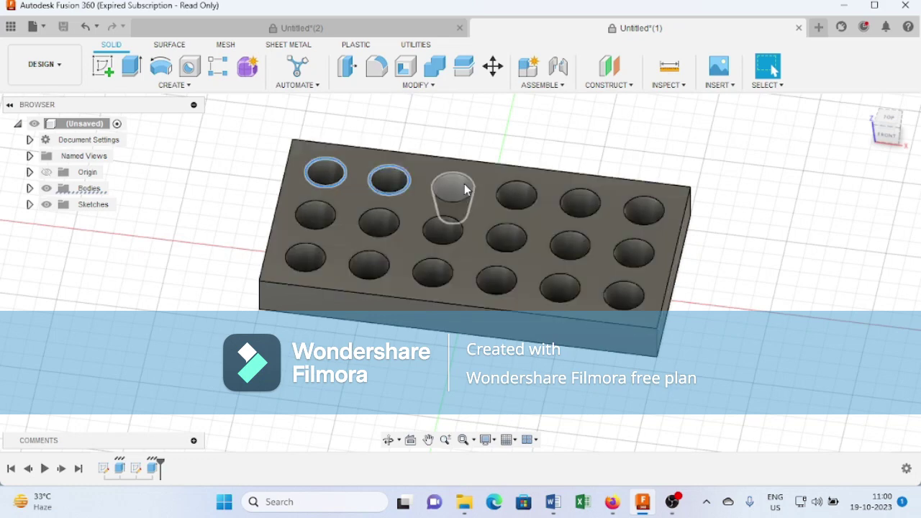
left_click(523, 190, "ctrl")
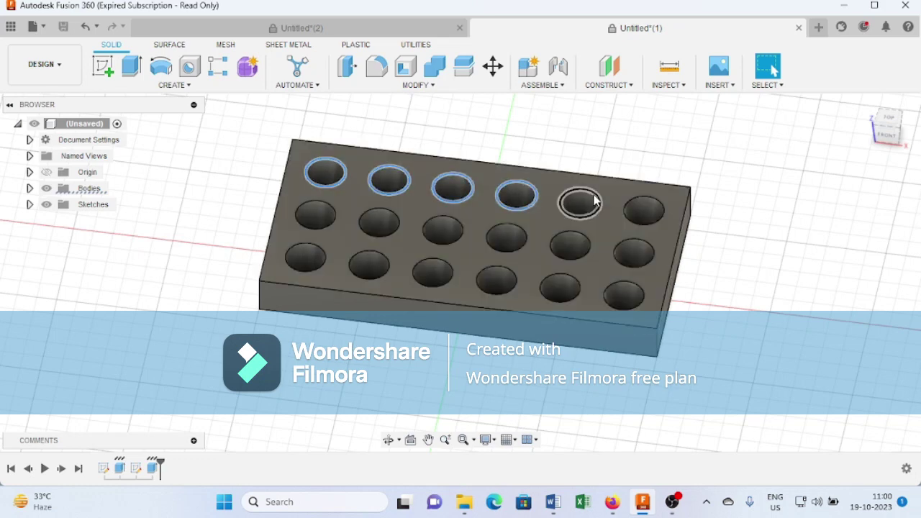
left_click(595, 201, "ctrl")
left_click(650, 208, "ctrl")
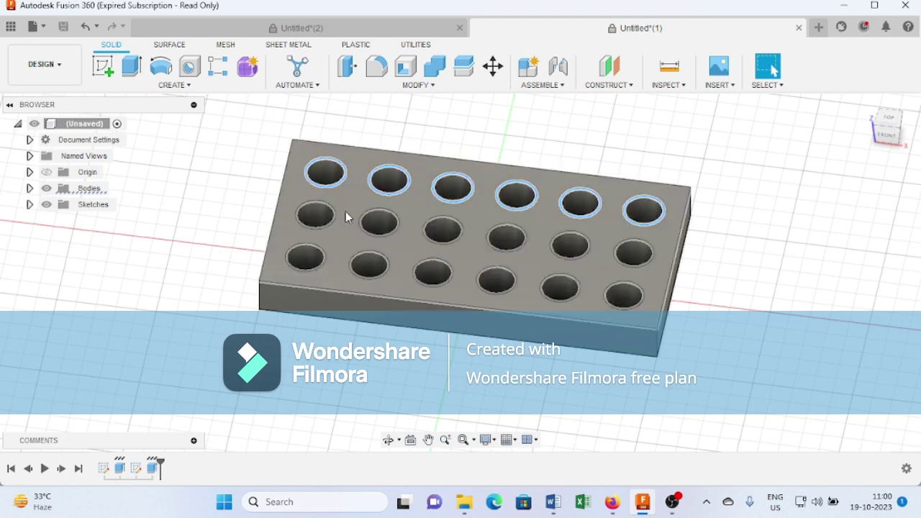
left_click(314, 213, "ctrl")
left_click(378, 220, "ctrl")
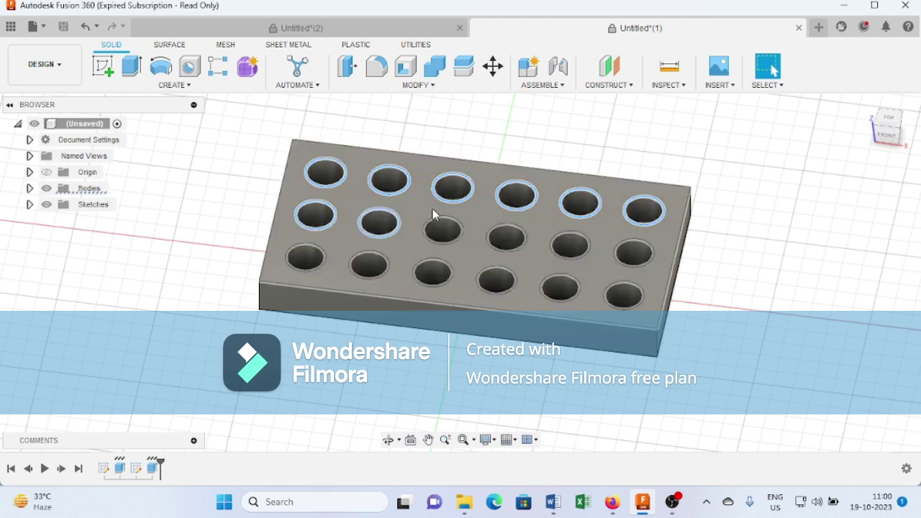
left_click(453, 226, "ctrl")
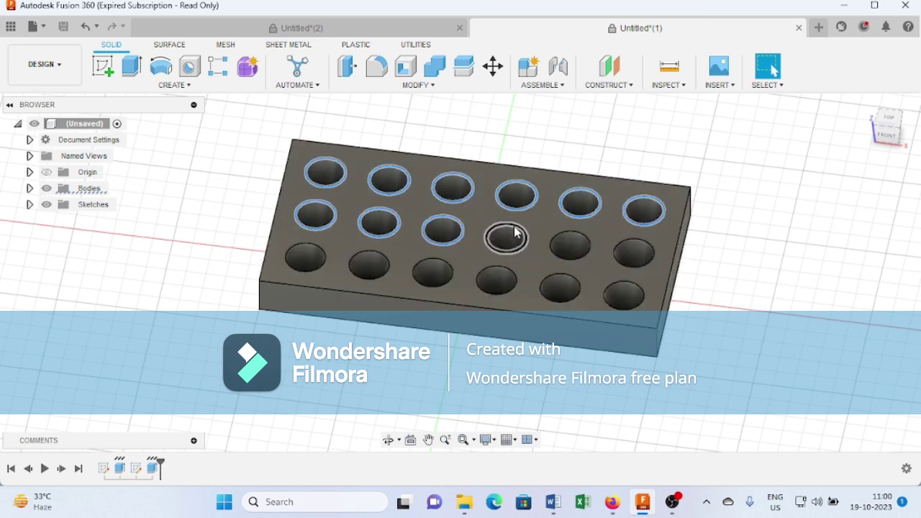
left_click(506, 238, "ctrl")
left_click(574, 241, "ctrl")
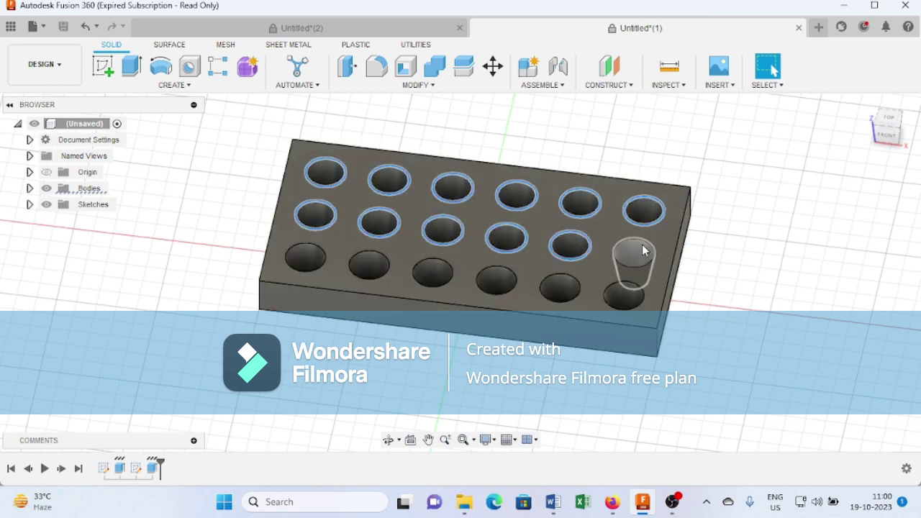
left_click(627, 250, "ctrl")
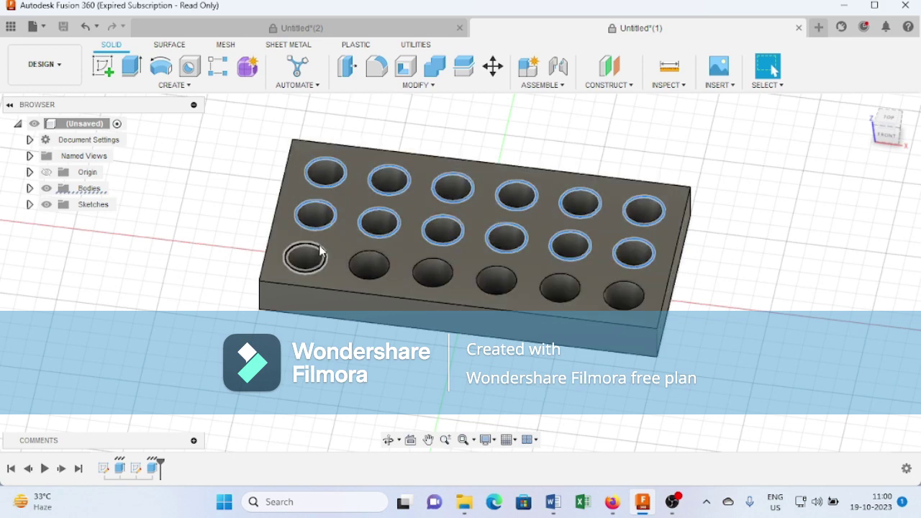
left_click(305, 257, "ctrl")
left_click(369, 263, "ctrl")
left_click(434, 271, "ctrl")
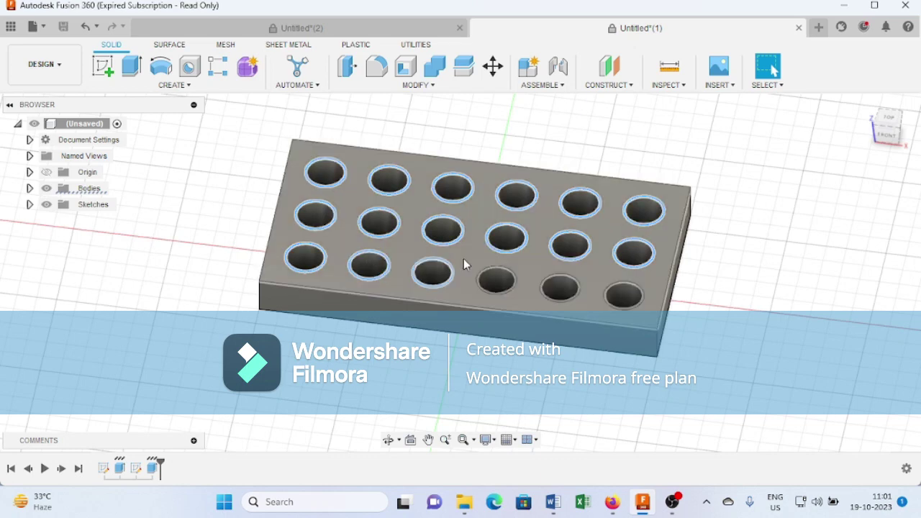
left_click(498, 274, "ctrl")
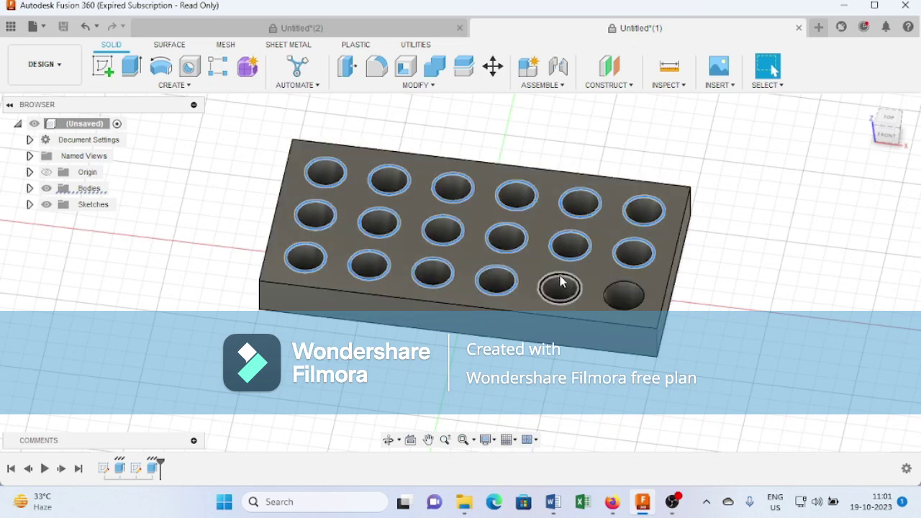
left_click(558, 288, "ctrl")
left_click(629, 289, "ctrl")
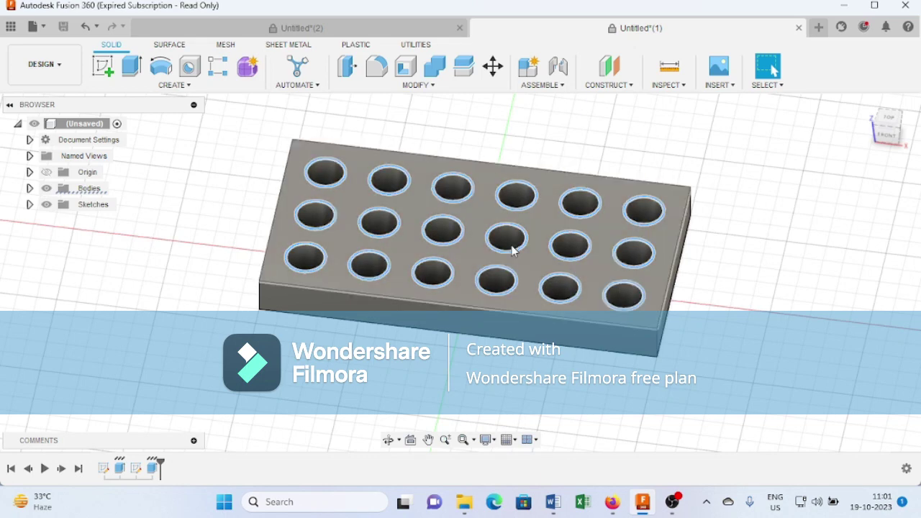
left_click(377, 67)
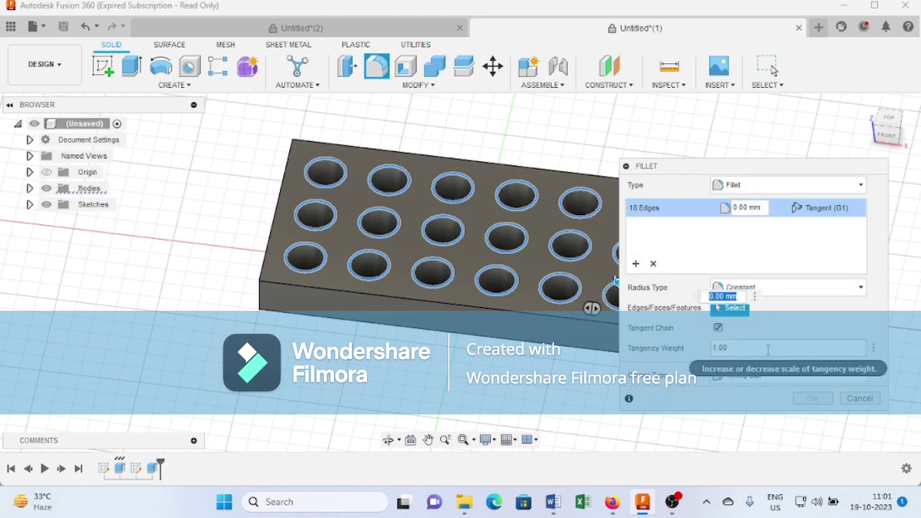
type("3")
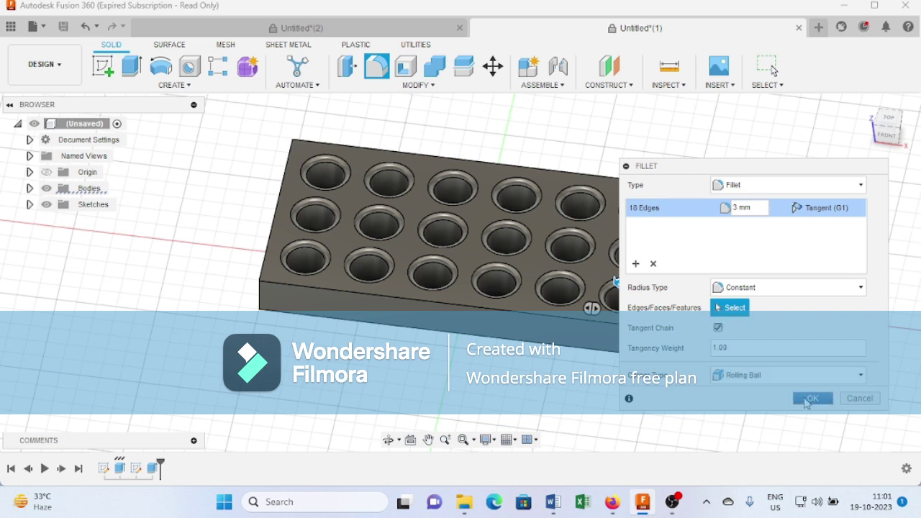
left_click(810, 399)
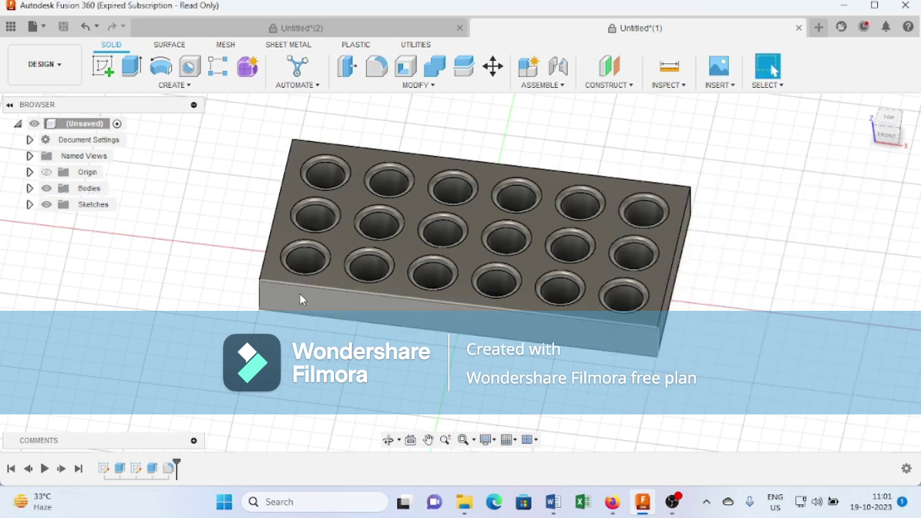
Shell the block with a 7 mm inside thickness, removing its bottom face and all four side faces
left_click(384, 317)
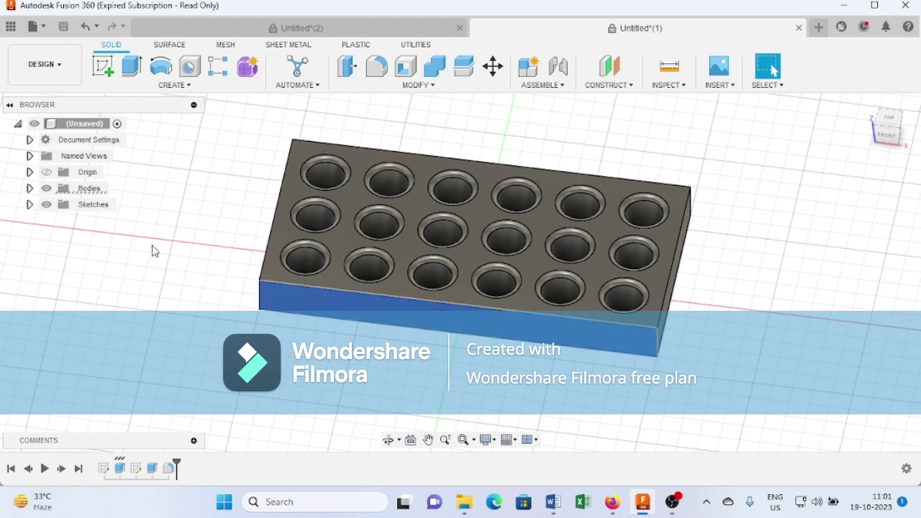
middle_click_drag(153, 251, 392, 354, "shift")
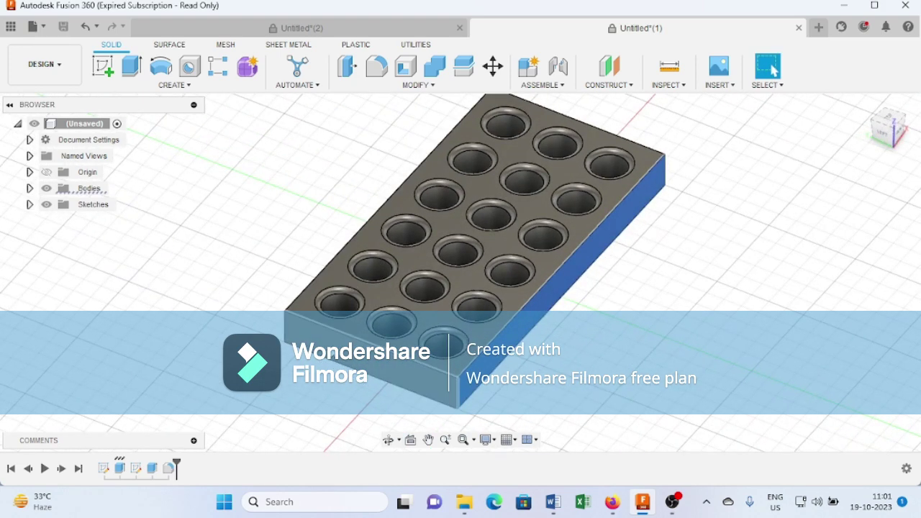
middle_click_drag(173, 267, 309, 262, "shift")
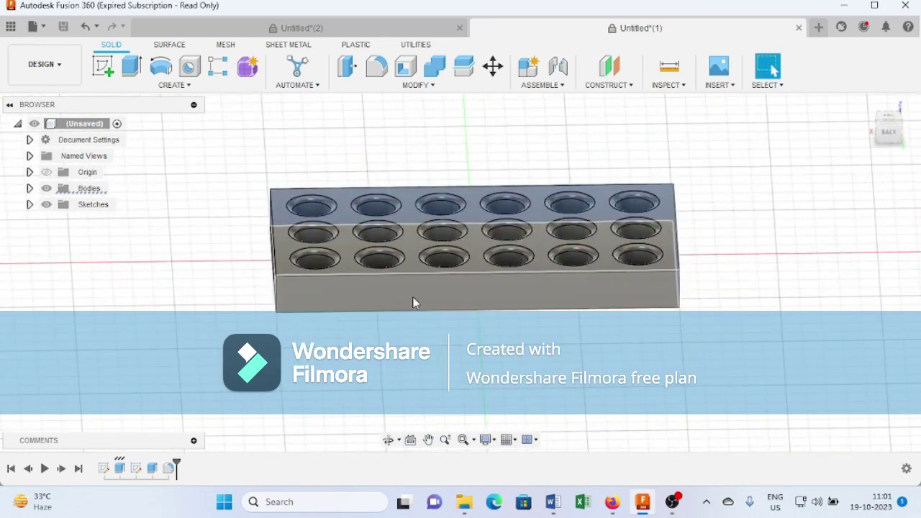
middle_click_drag(128, 283, 235, 286, "shift")
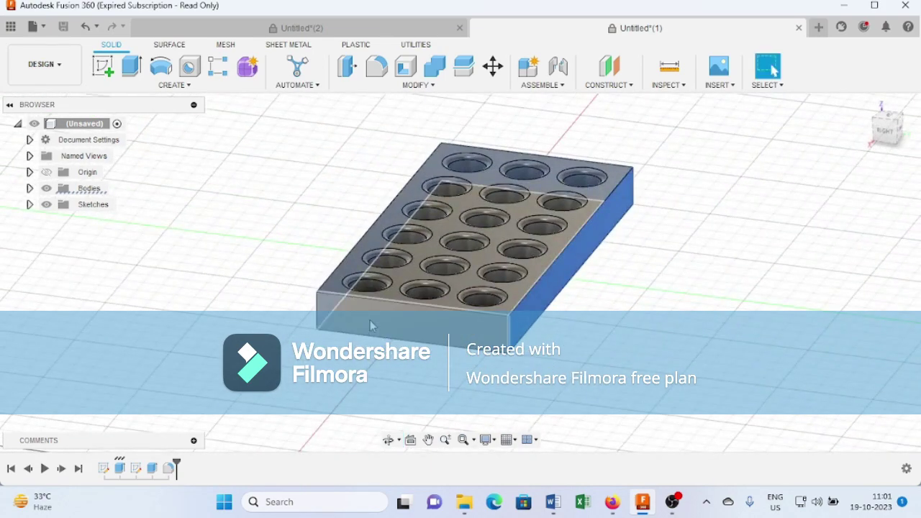
middle_click_drag(663, 370, 642, 303, "shift")
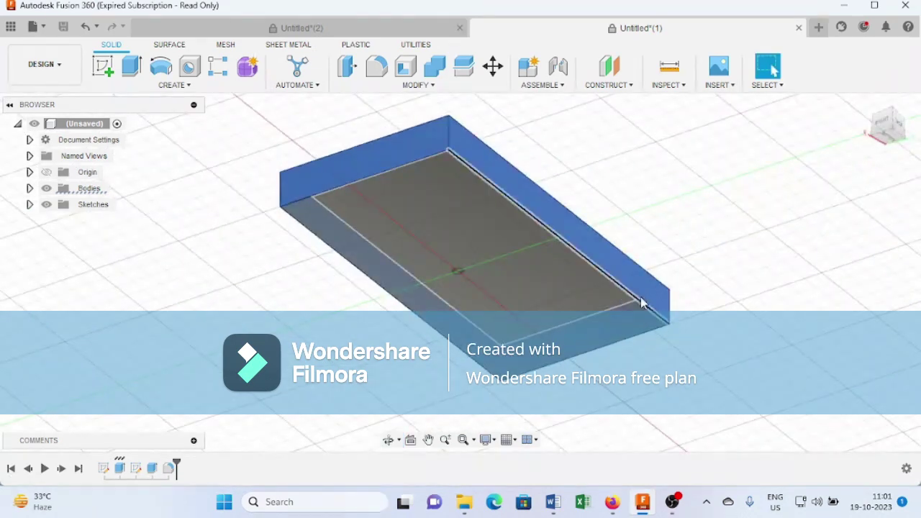
left_click(463, 257)
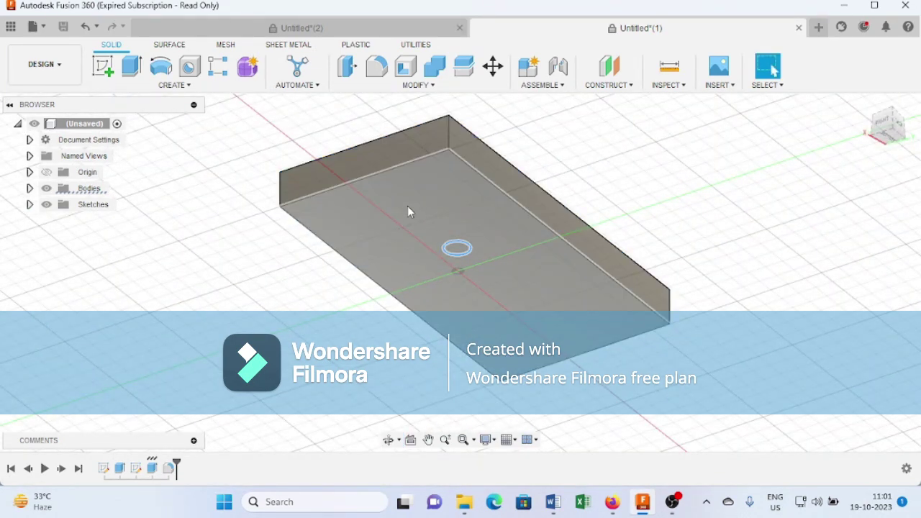
left_click(407, 205)
left_click(382, 159, "ctrl")
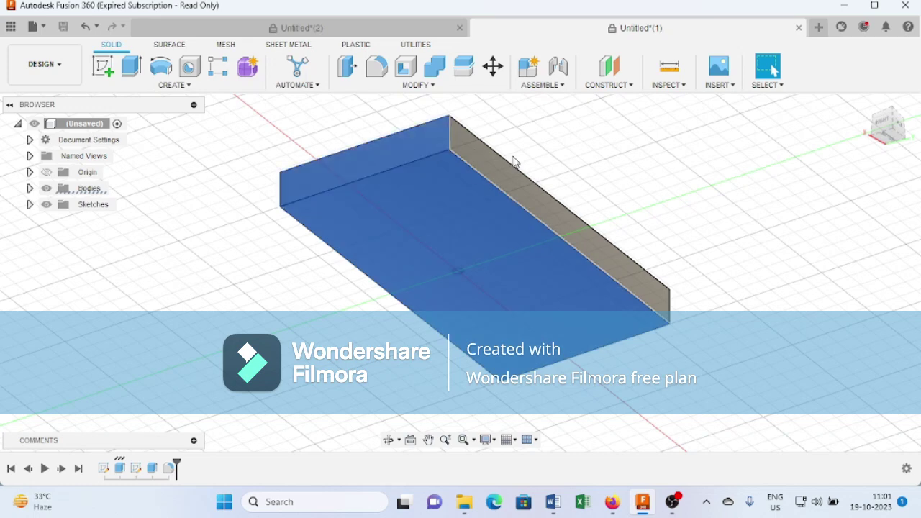
middle_click_drag(781, 251, 673, 221)
middle_click_drag(605, 190, 625, 196, "shift")
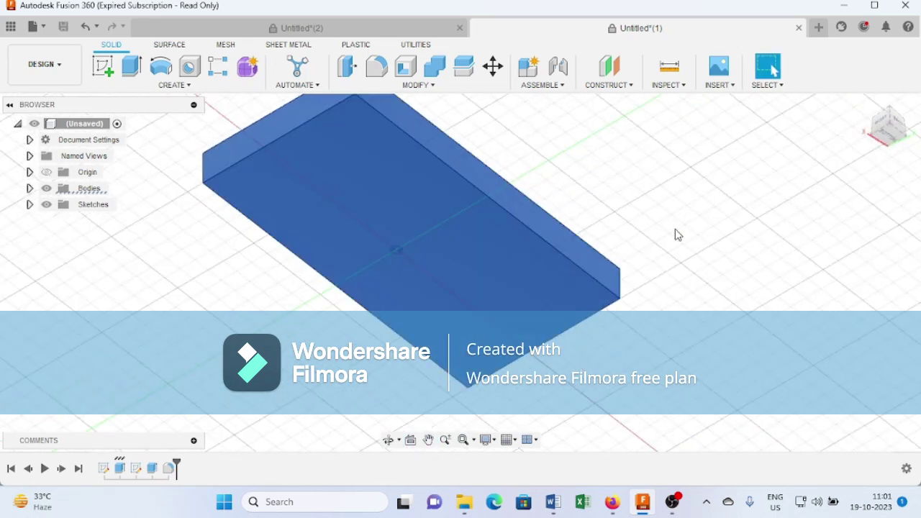
middle_click_drag(720, 243, 514, 303, "shift")
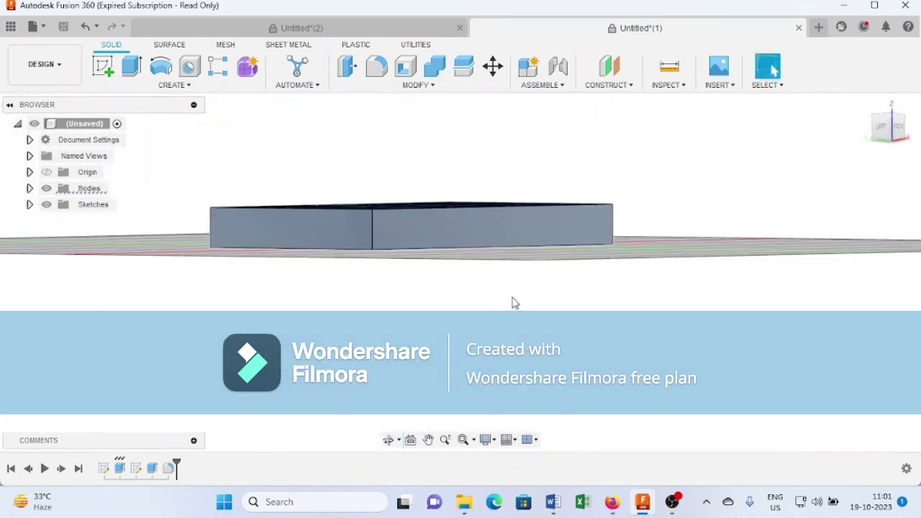
left_click(469, 240)
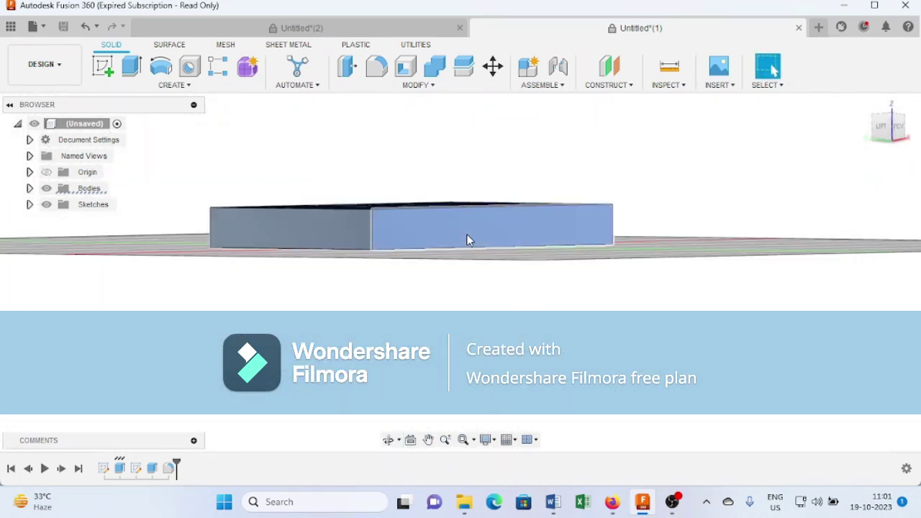
left_click(325, 232)
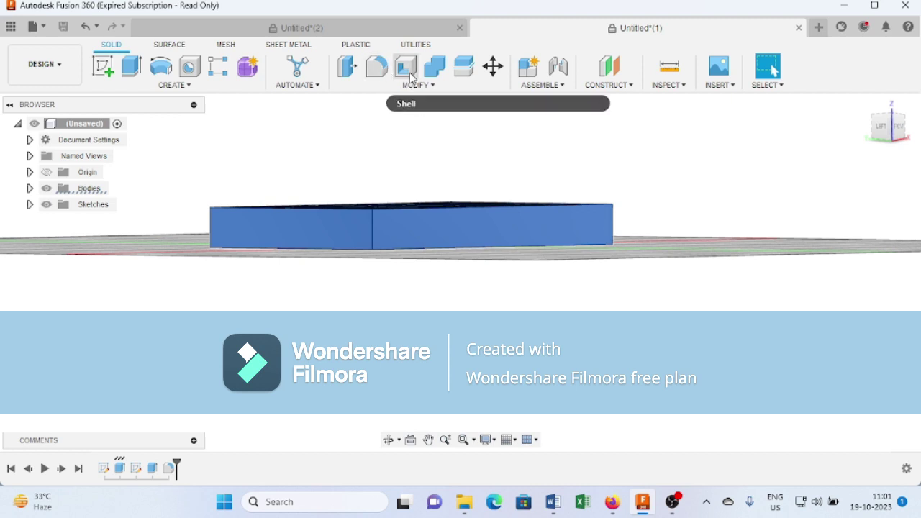
left_click(408, 69)
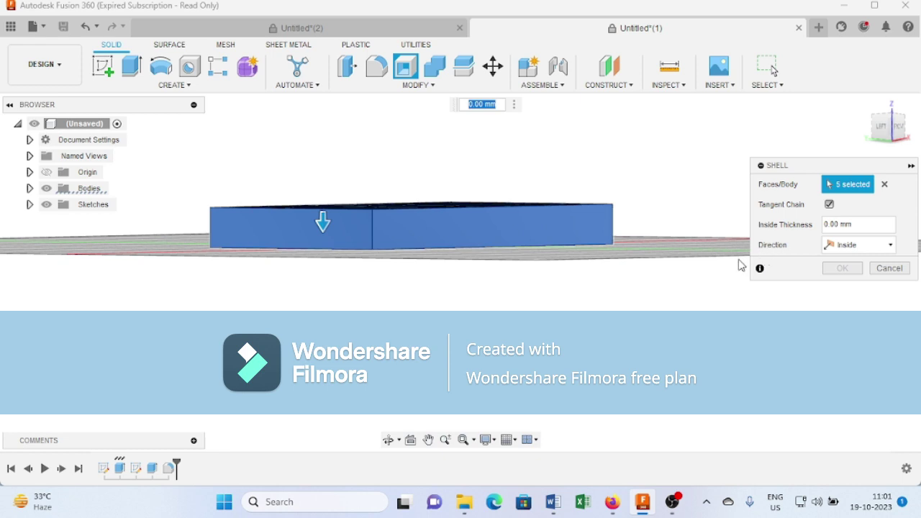
type("7")
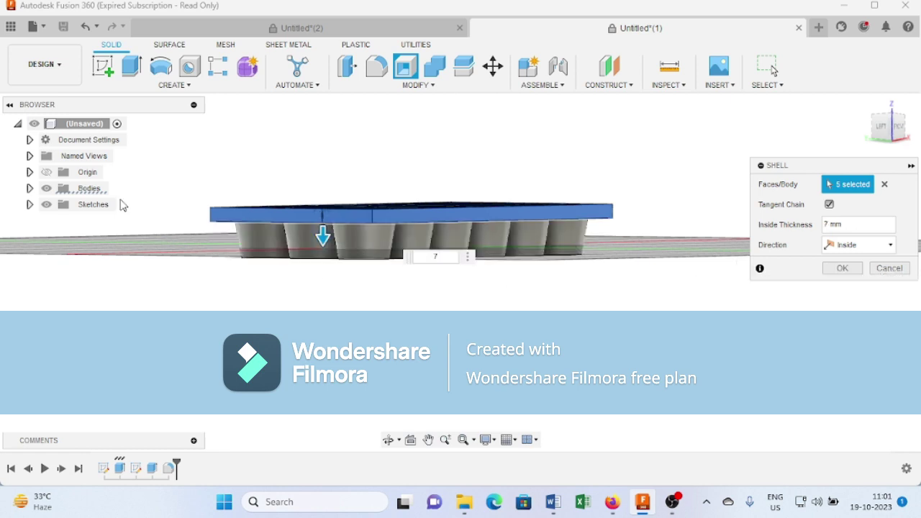
key("Return")
middle_click_drag(240, 189, 180, 216, "shift")
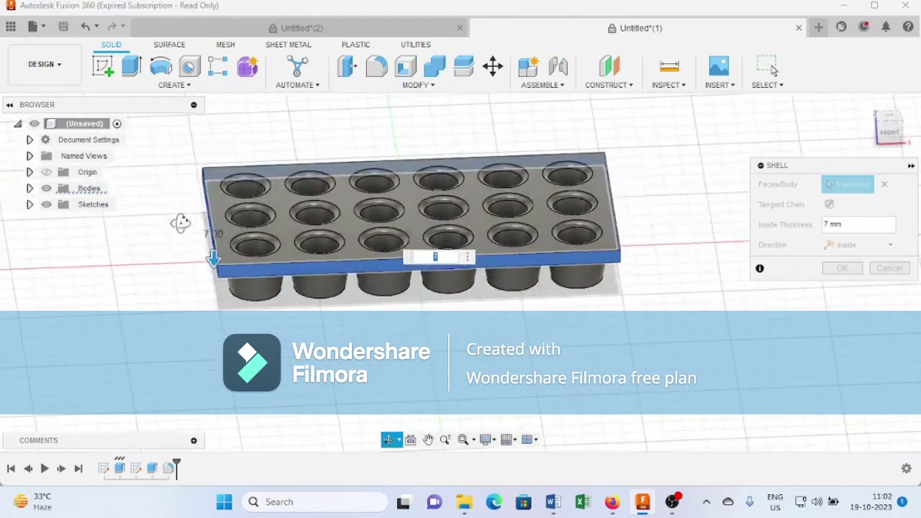
left_click(842, 268)
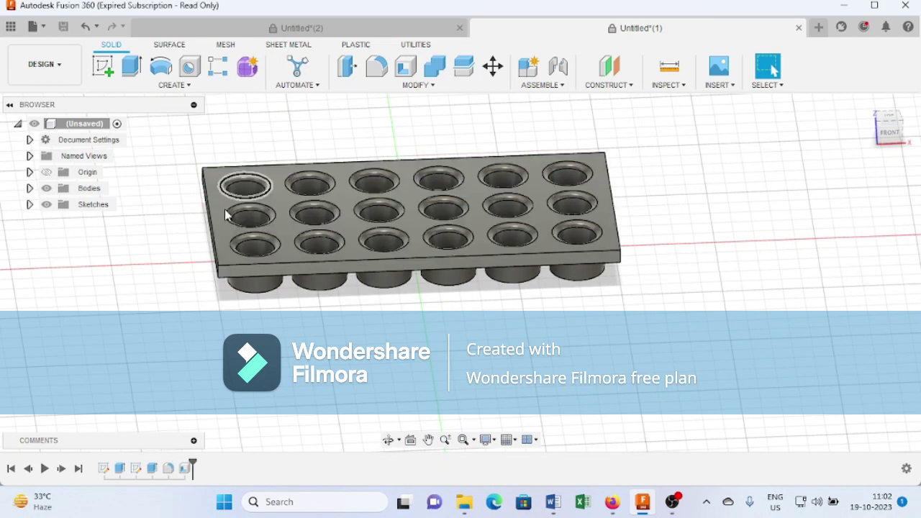
Fillet the four outer edges of the tray's top face with a 5 mm constant radius
left_click(280, 260)
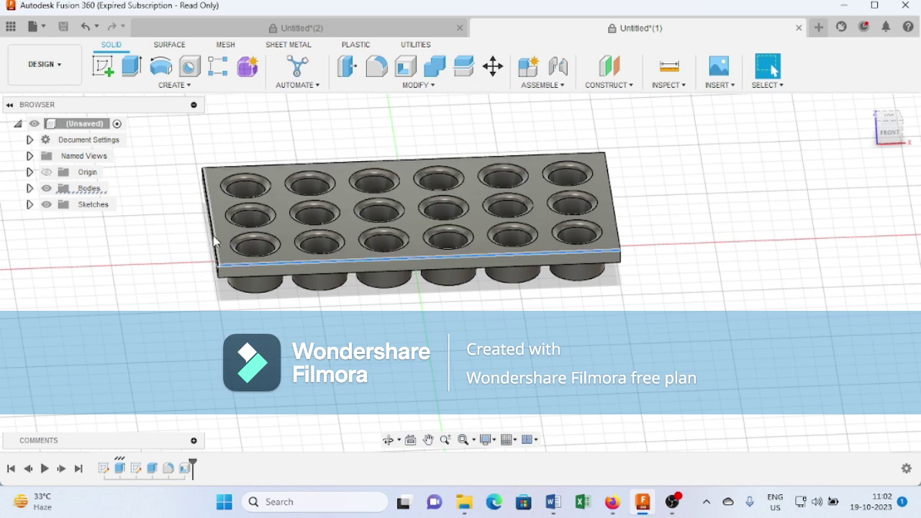
middle_click_drag(154, 252, 403, 266, "shift")
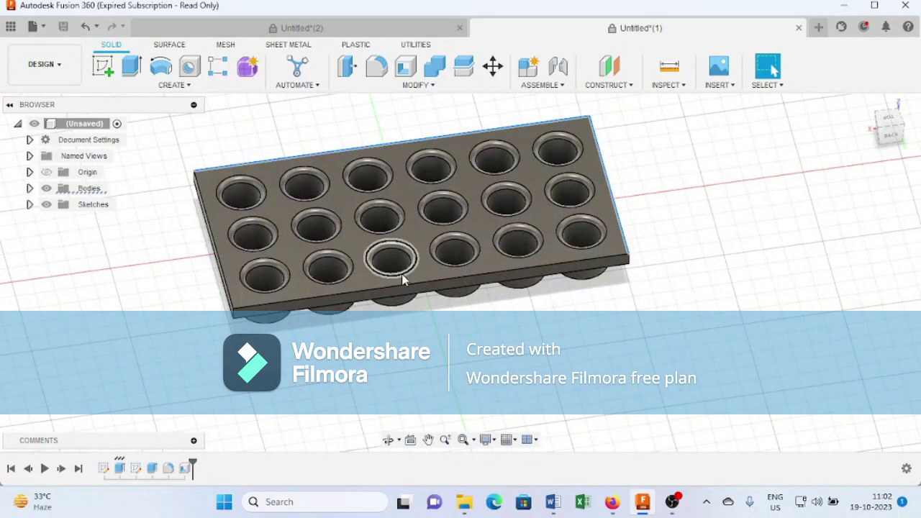
left_click(445, 281)
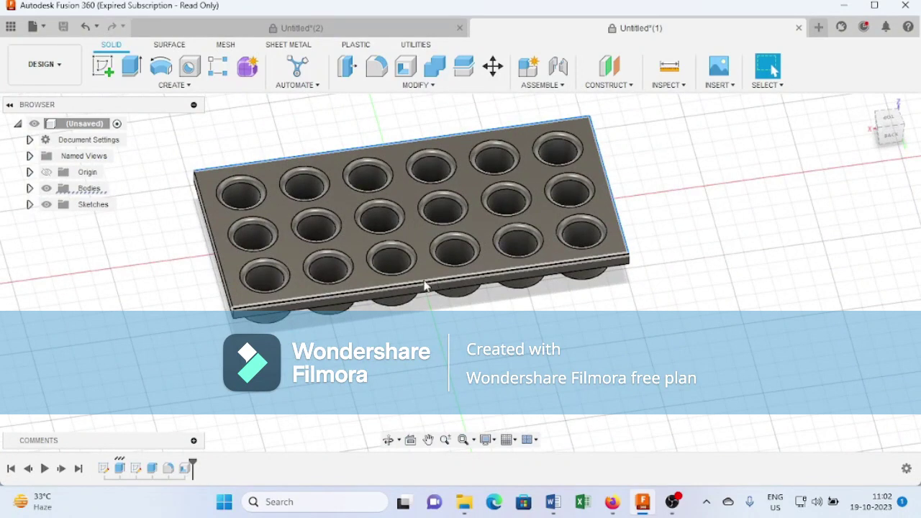
left_click(223, 275)
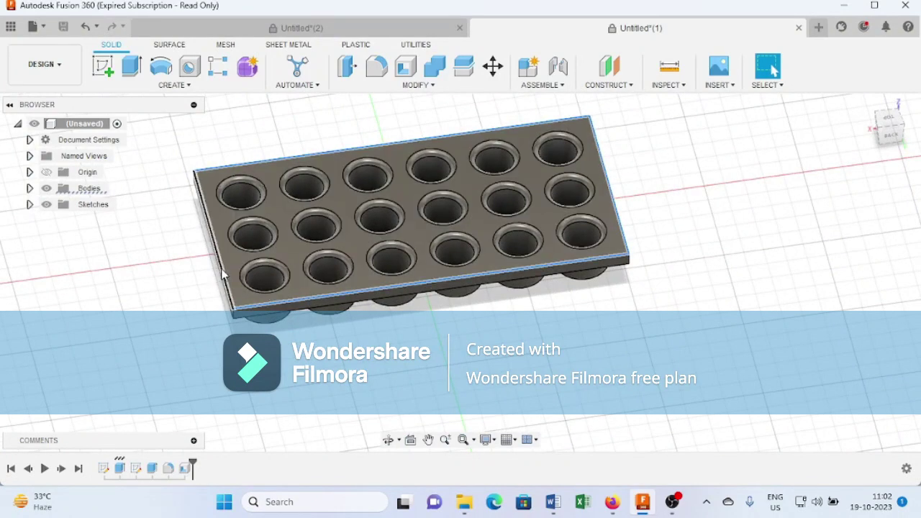
left_click(378, 68)
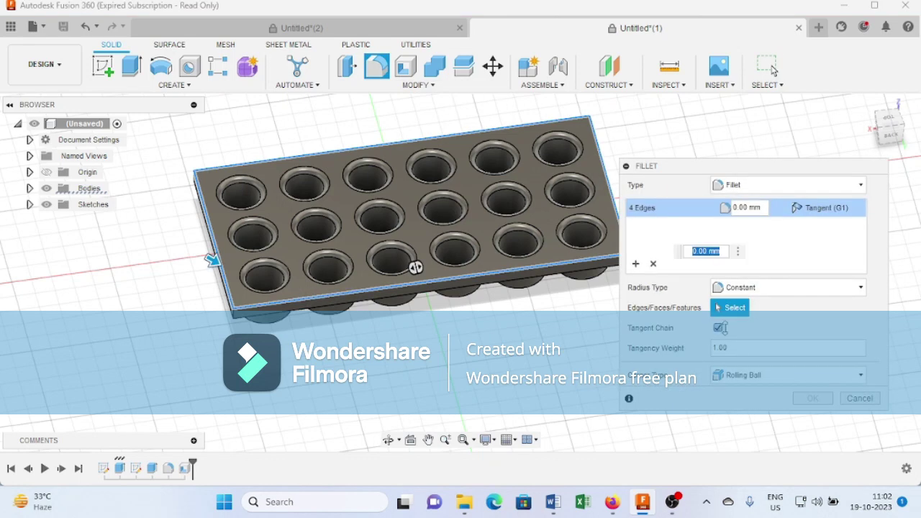
type("5")
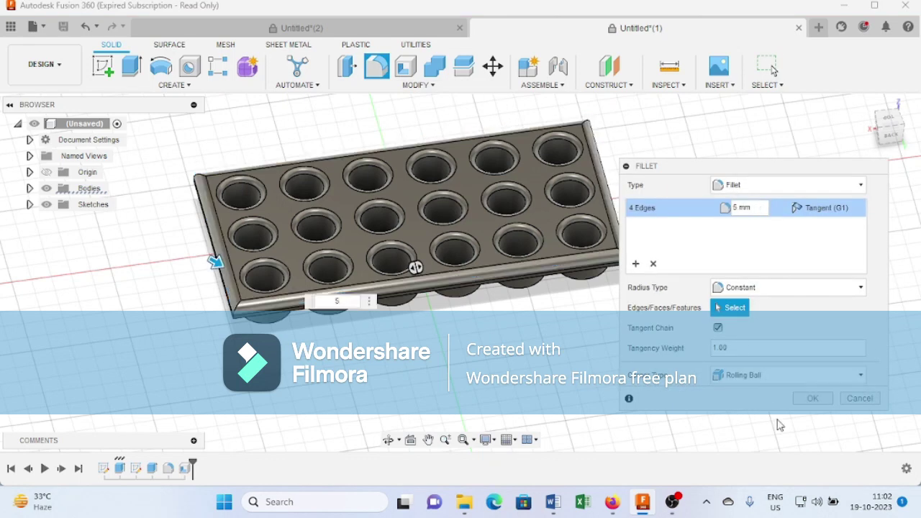
left_click(814, 399)
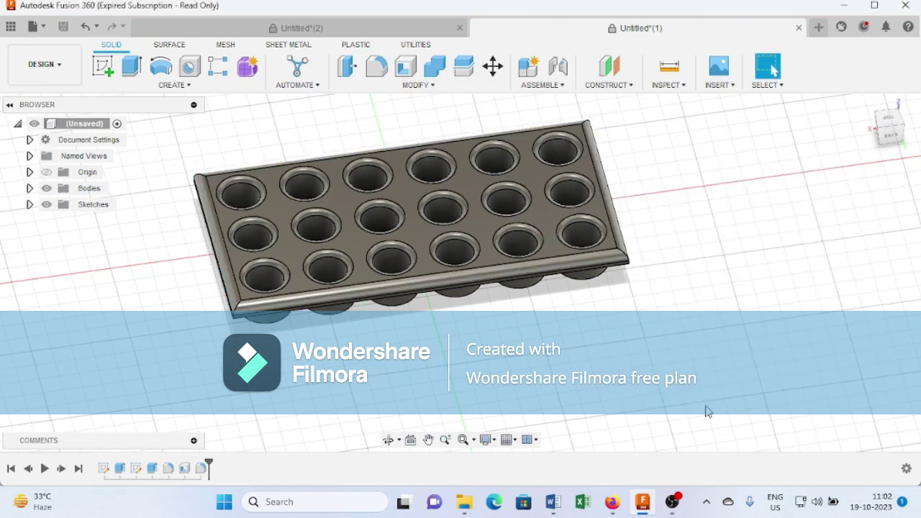
Assign the ABS Plastic physical material from the Fusion 360 Material Library's Plastic category to the tray body
scroll(139, 308, "down", 2)
middle_click_drag(138, 307, 255, 310, "shift")
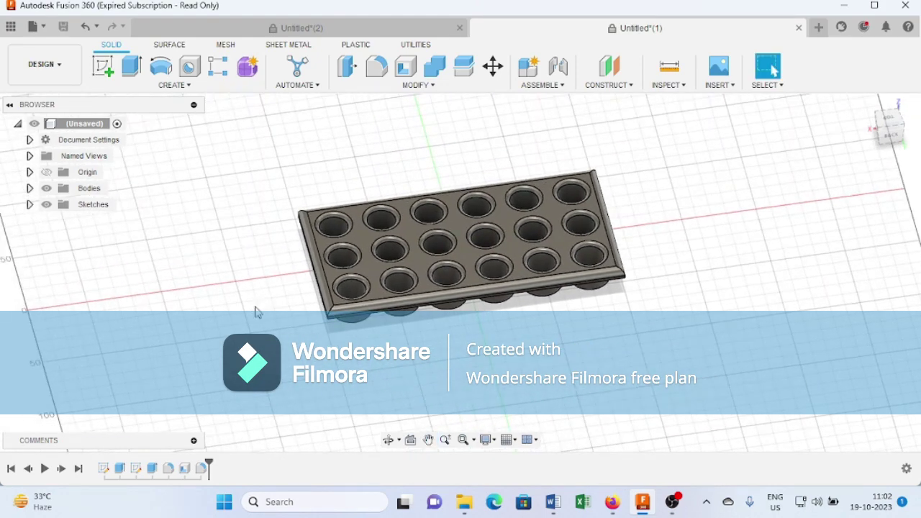
middle_click_drag(609, 326, 774, 70, "shift")
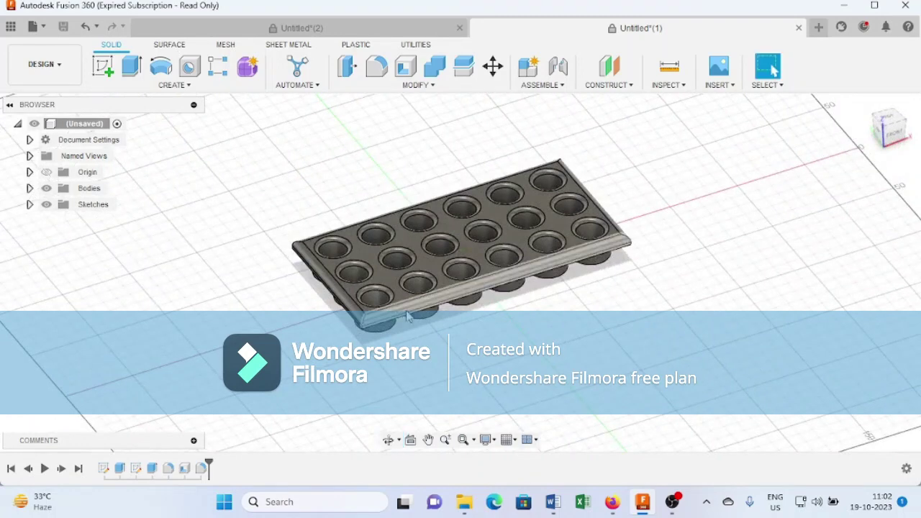
left_click(434, 87)
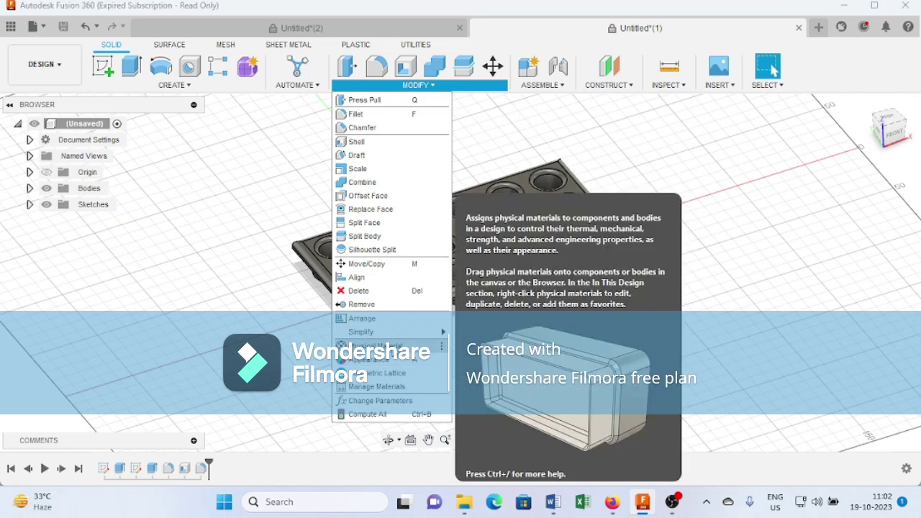
left_click(375, 345)
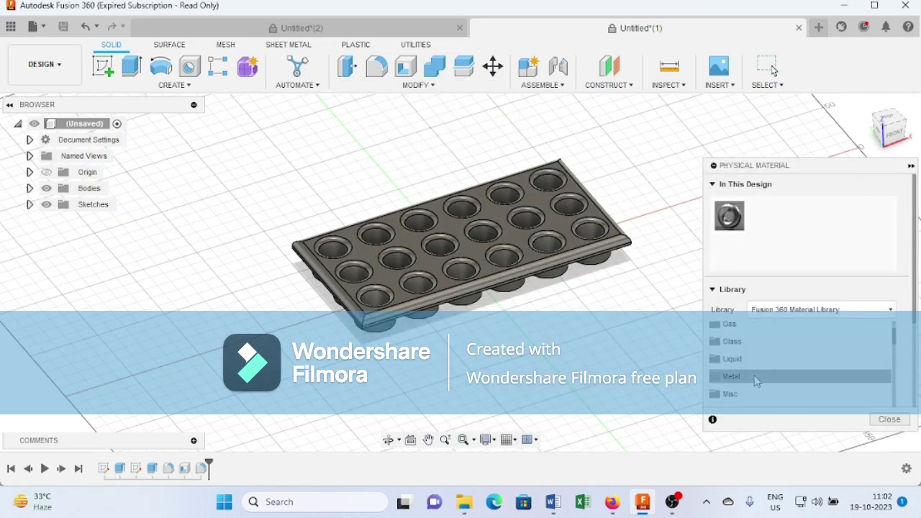
scroll(762, 370, "up", 2)
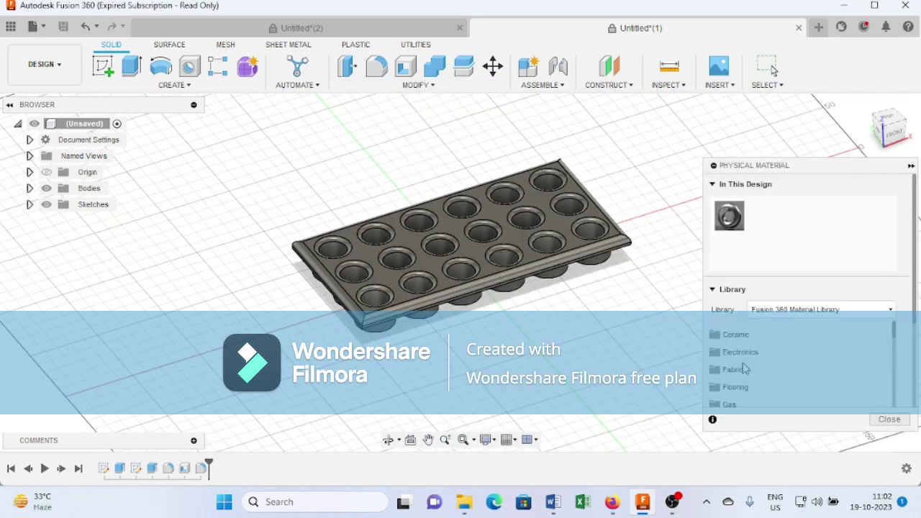
scroll(745, 369, "down", 5)
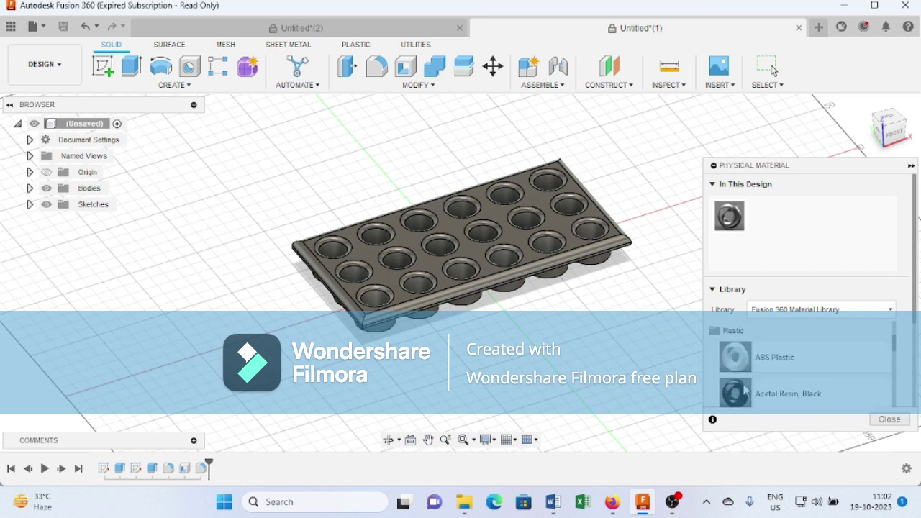
scroll(752, 393, "down", 1)
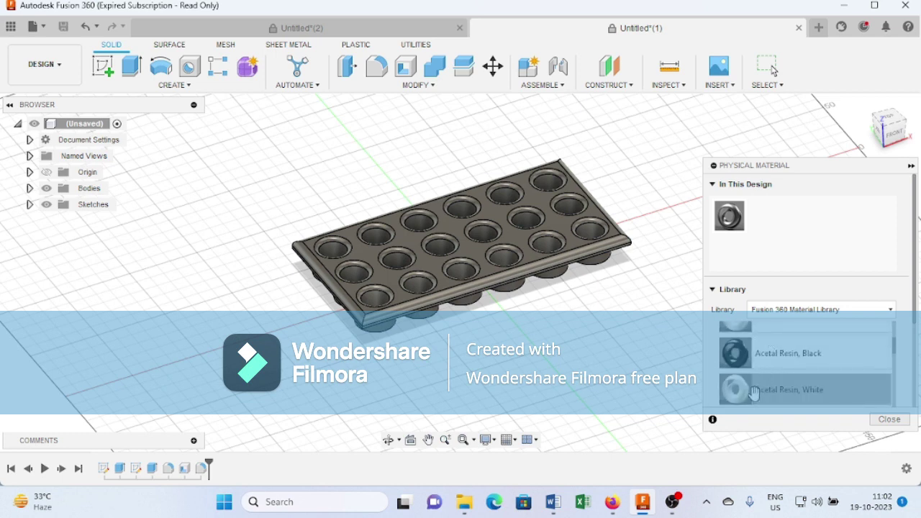
scroll(754, 392, "up", 1)
left_click_drag(783, 359, 500, 270)
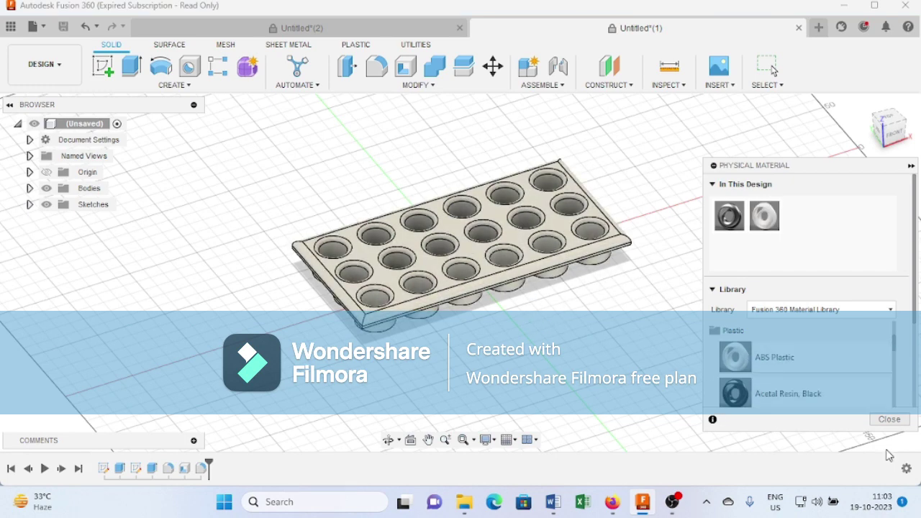
left_click(890, 419)
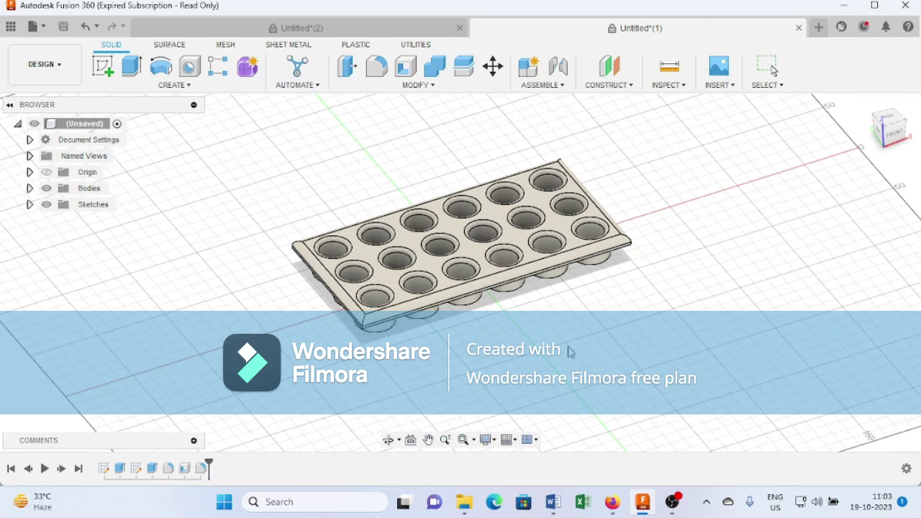
scroll(570, 351, "up", 2)
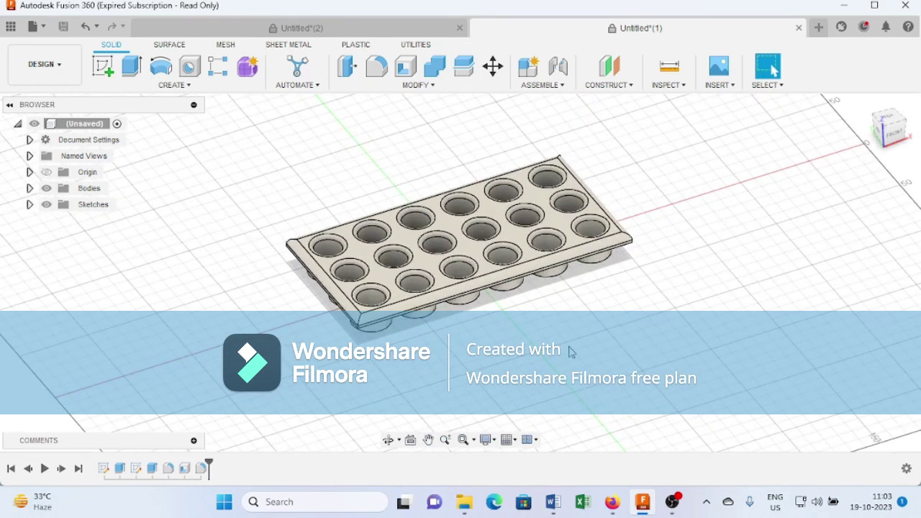